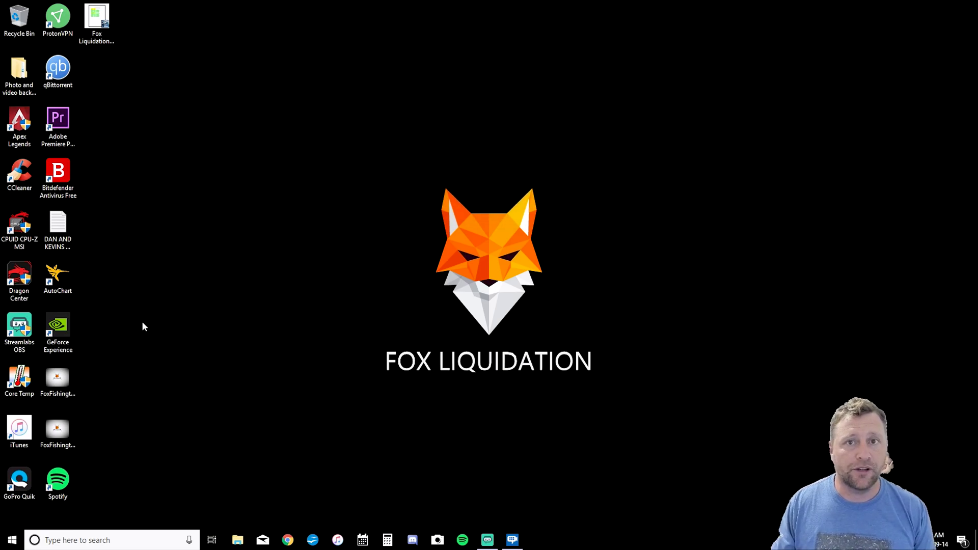
Step: Open the all-users compatibility settings from the Streamlabs OBS shortcut's Properties
click(14, 323)
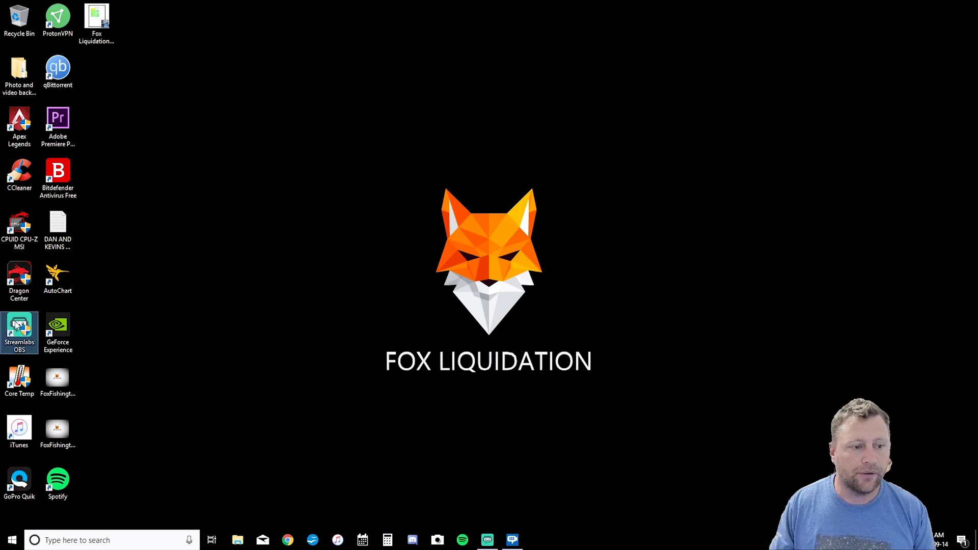
right_click(17, 324)
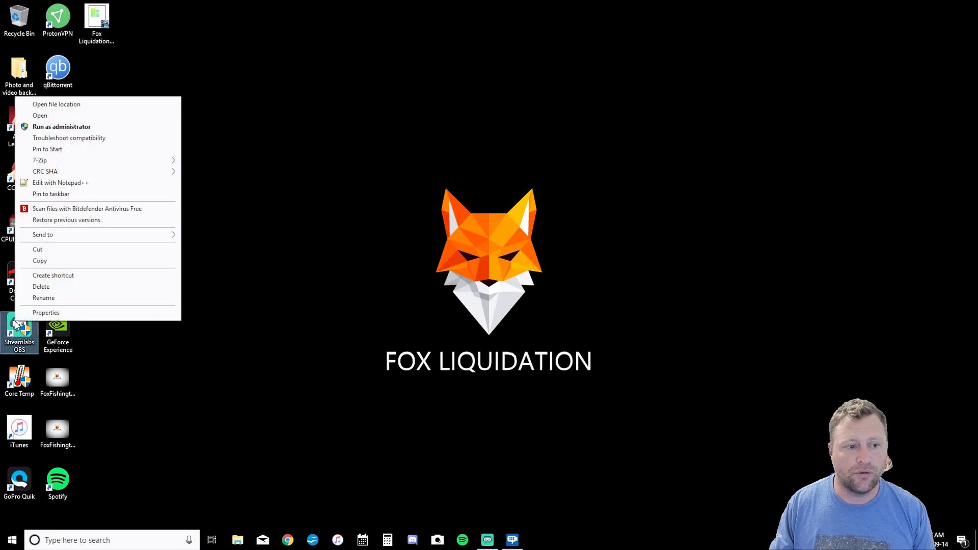
click(40, 315)
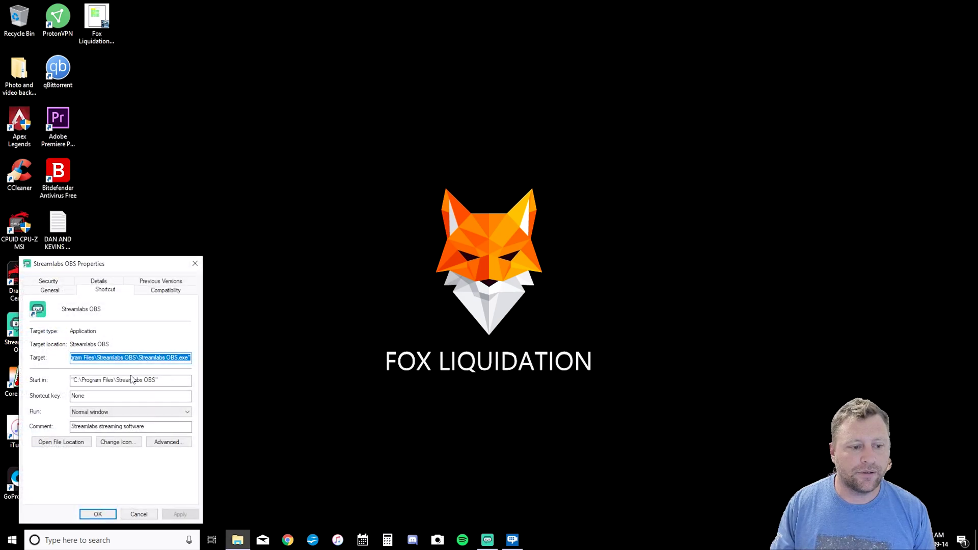
click(158, 292)
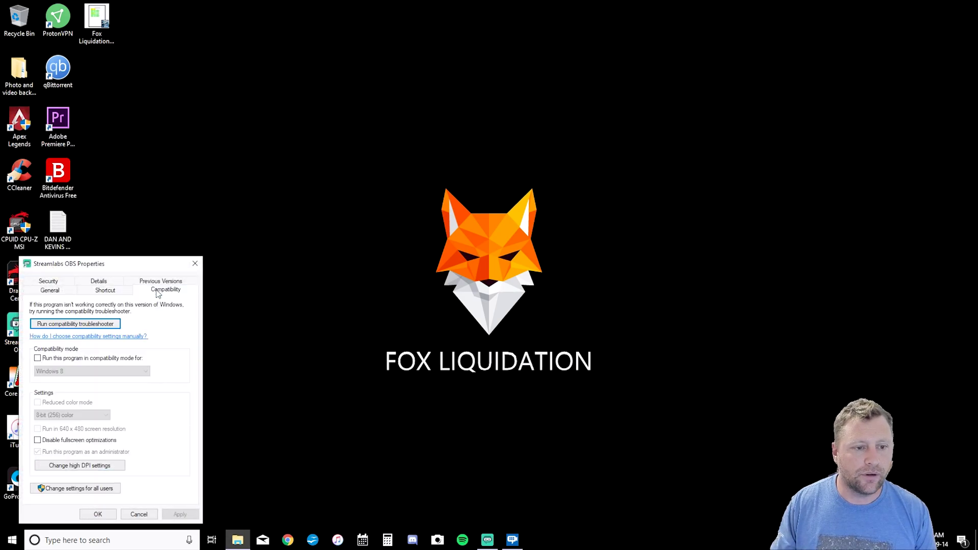
click(84, 488)
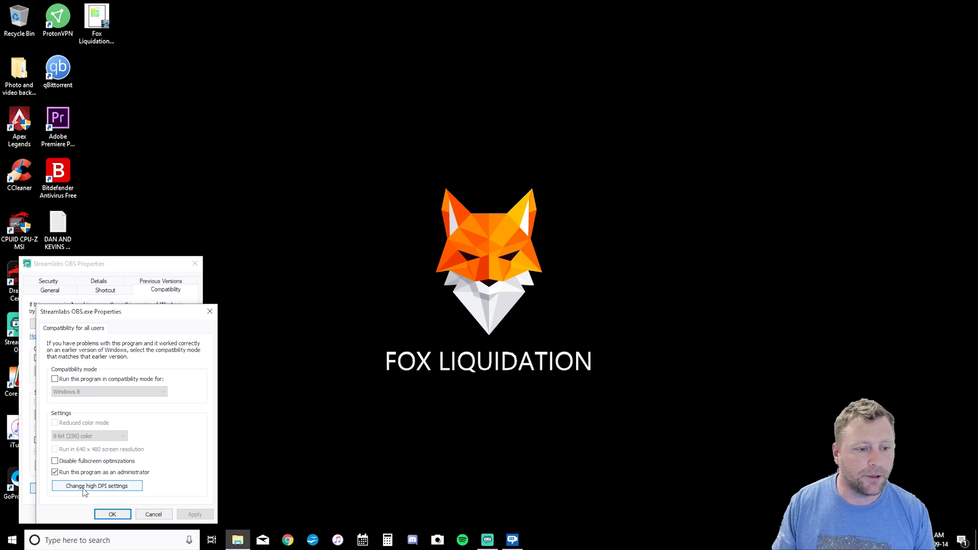
Step: Leave compatibility mode off after briefly choosing Windows 8, apply, and close Properties
click(55, 380)
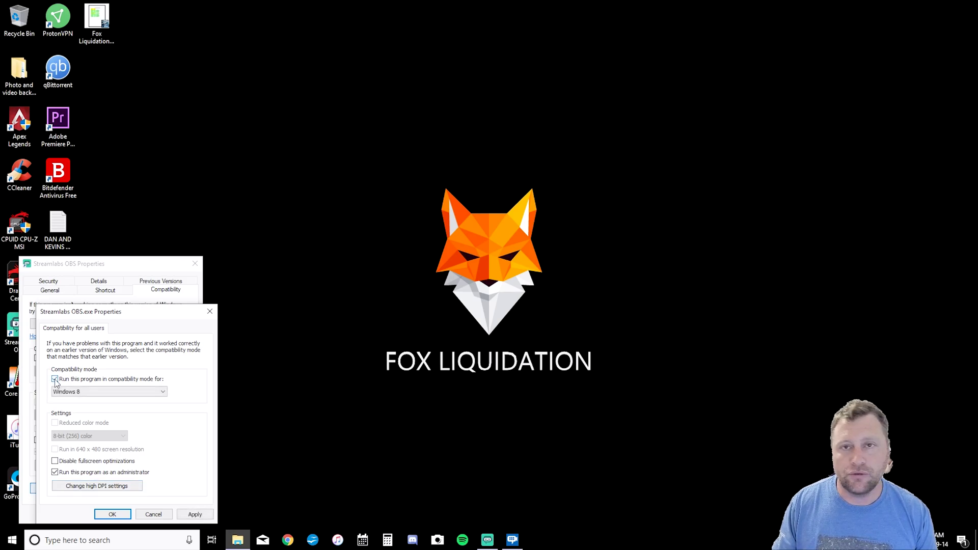
click(163, 394)
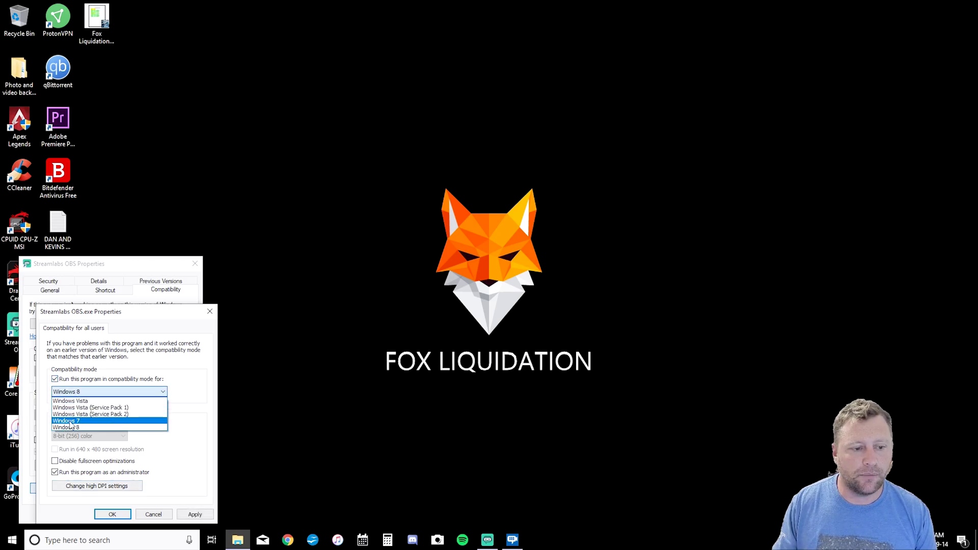
click(55, 381)
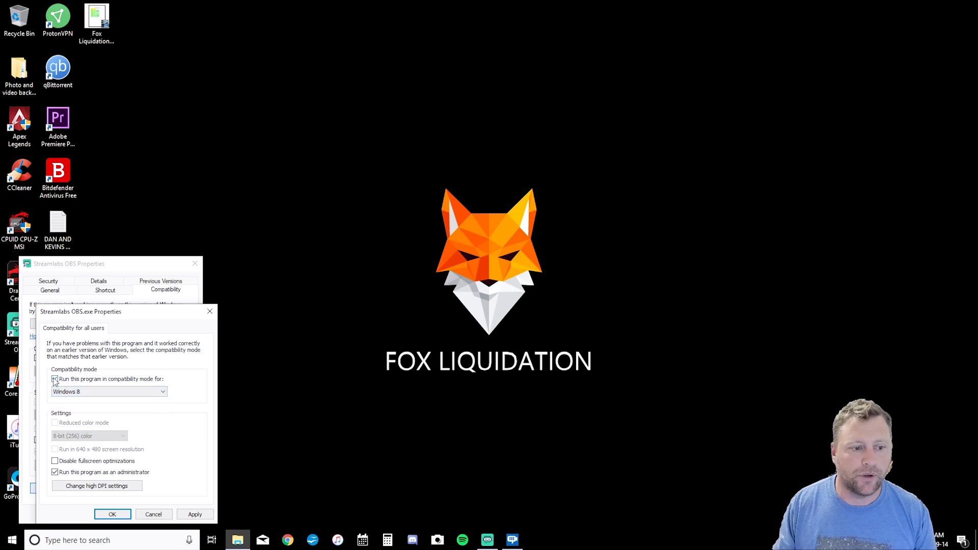
click(55, 379)
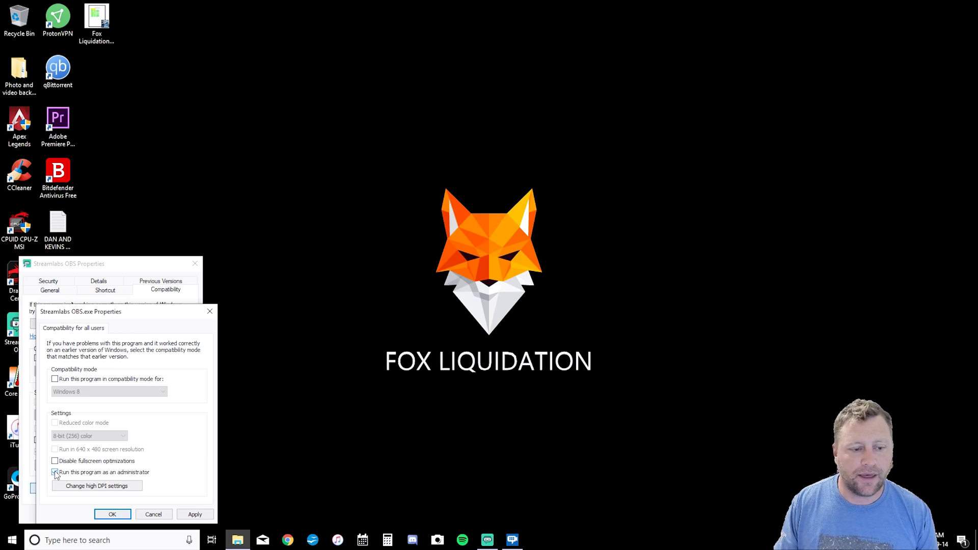
click(112, 515)
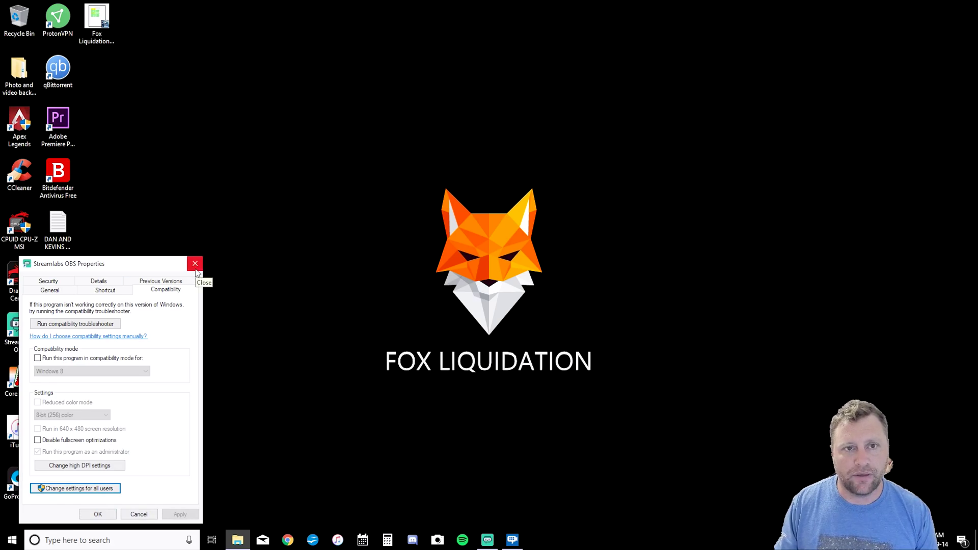
click(195, 266)
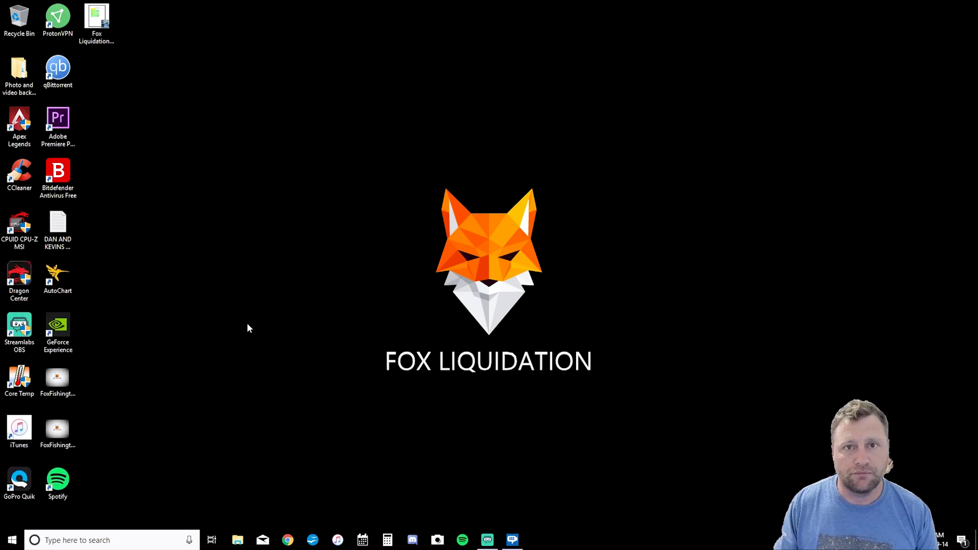
right_click(21, 331)
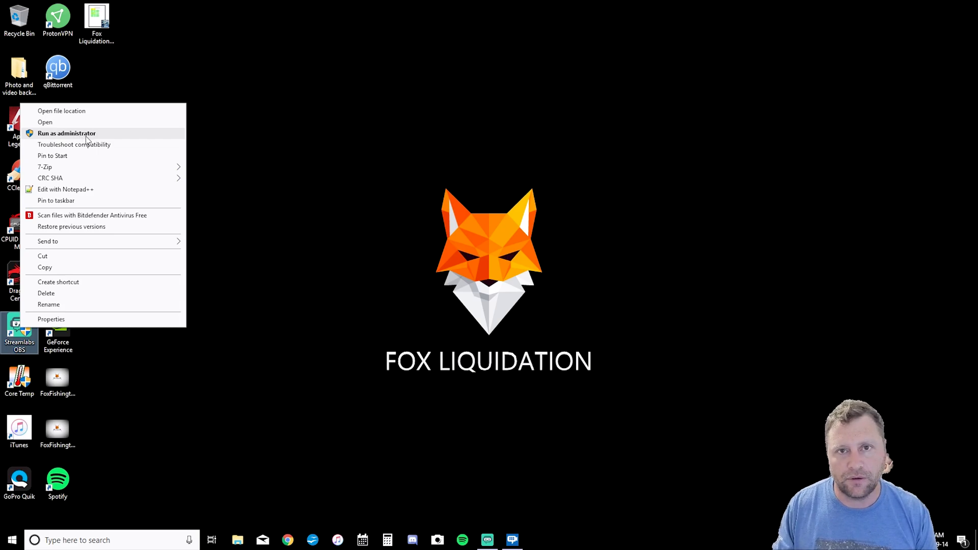
click(248, 171)
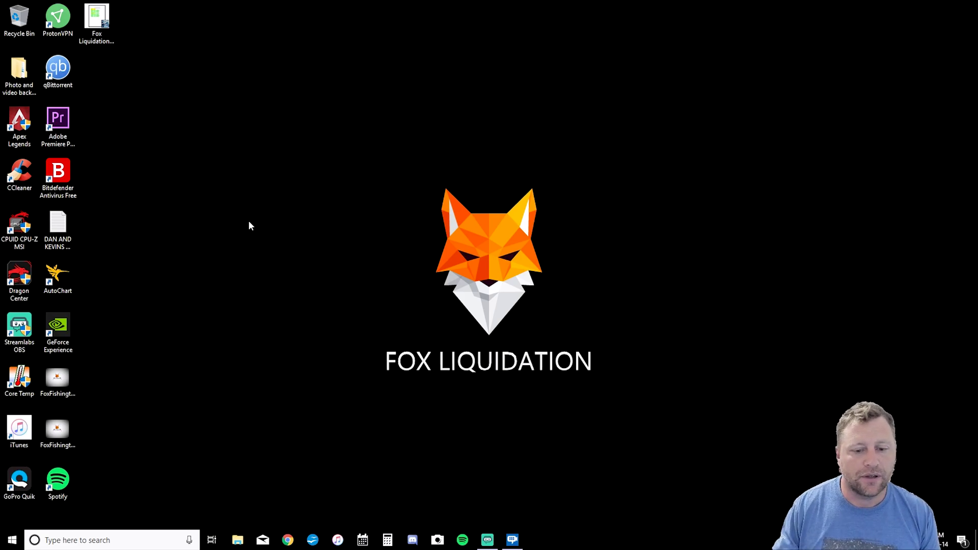
Step: Google 'nvidia' in Chrome and open the official Nvidia website result
click(287, 539)
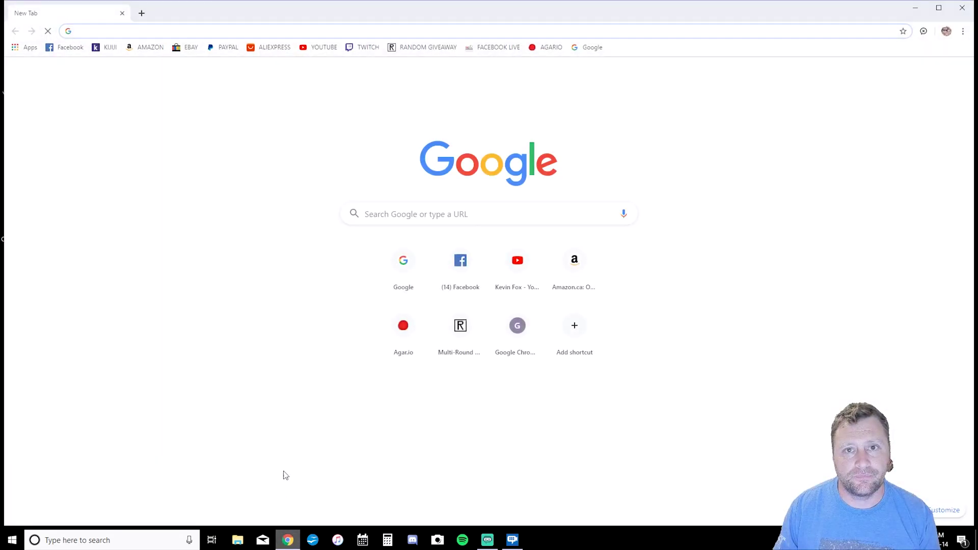
click(439, 213)
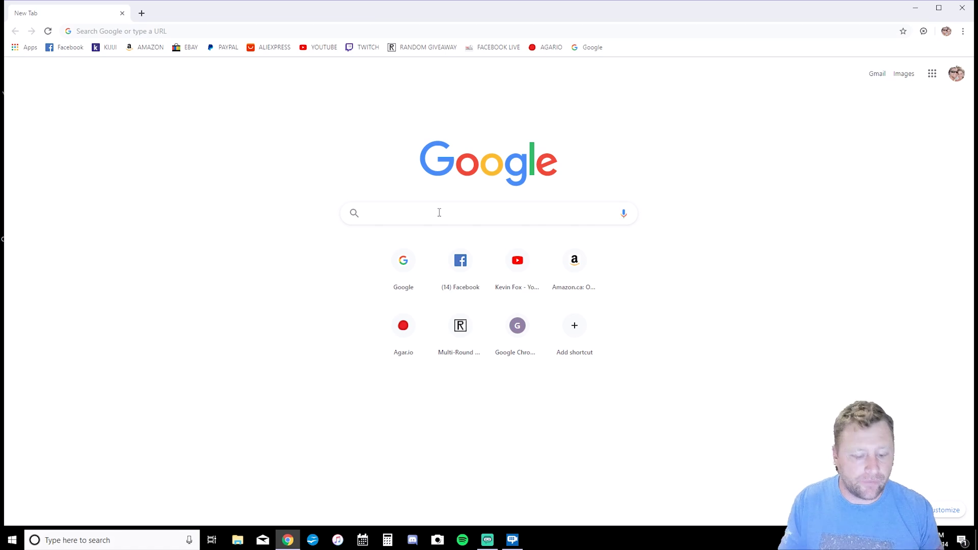
text(nvidia)
key(Return)
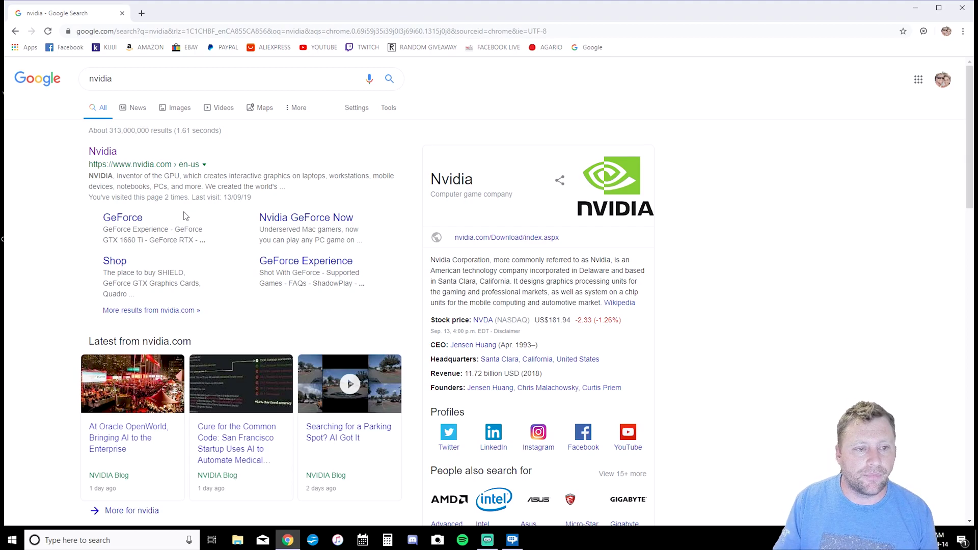
click(113, 155)
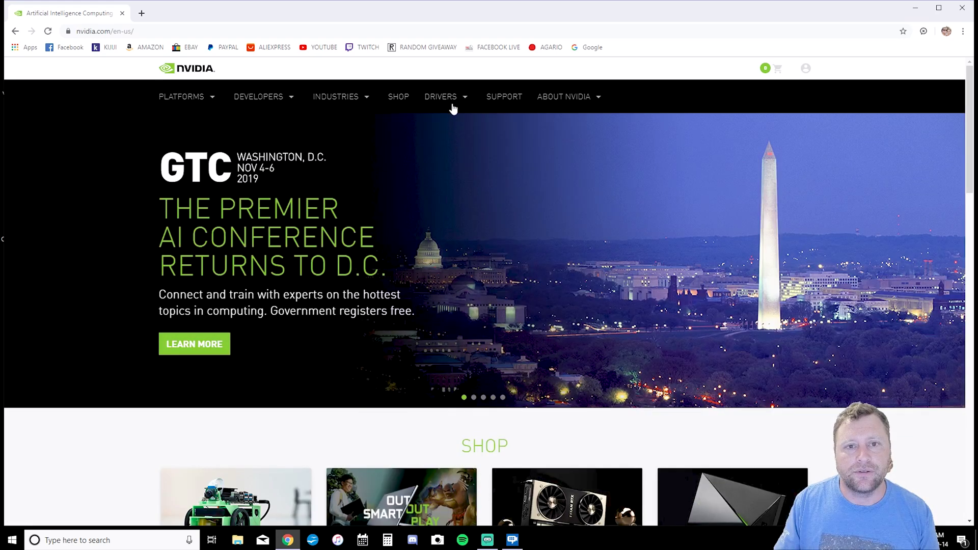
Step: Go to All NVIDIA Drivers and select GeForce 10 Series, GeForce GTX 1080 in Manual Driver Search
click(453, 107)
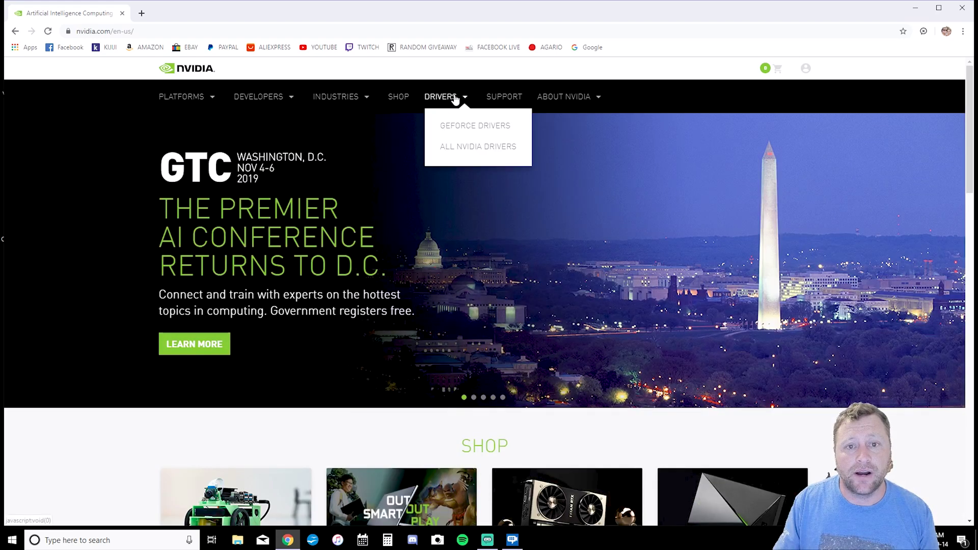
click(449, 128)
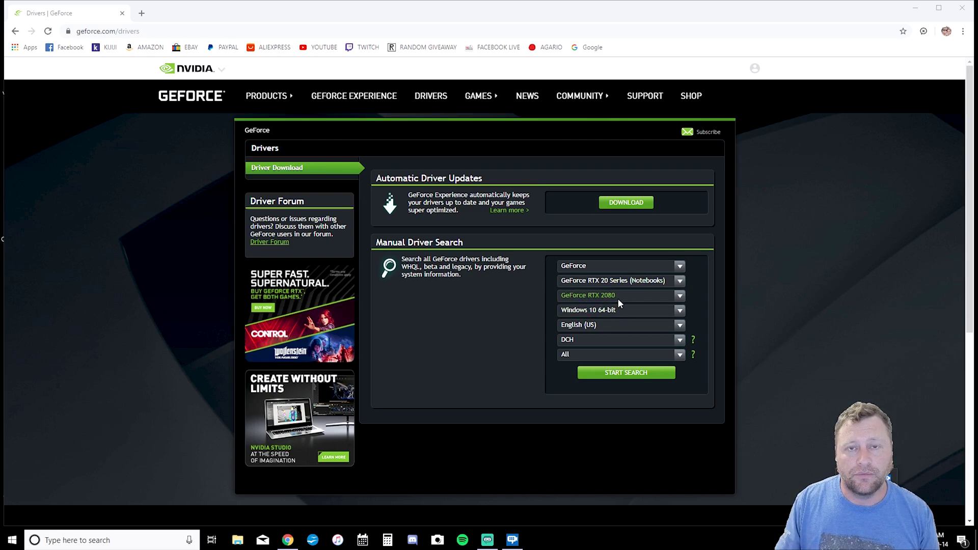
click(680, 297)
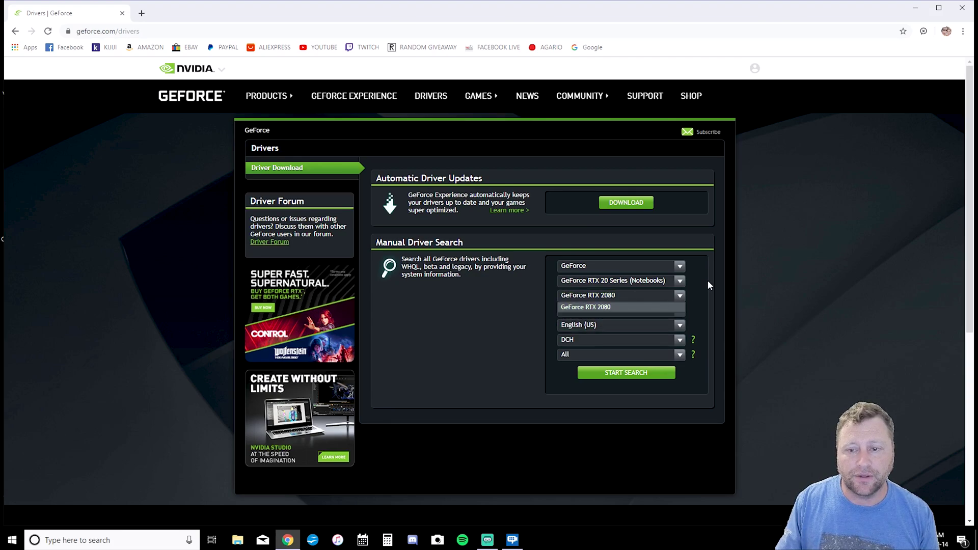
click(680, 280)
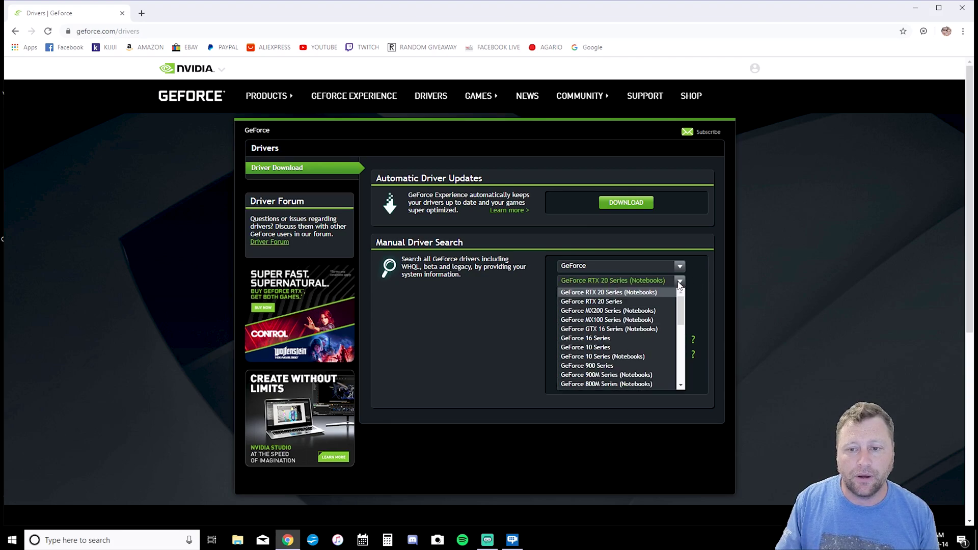
click(616, 347)
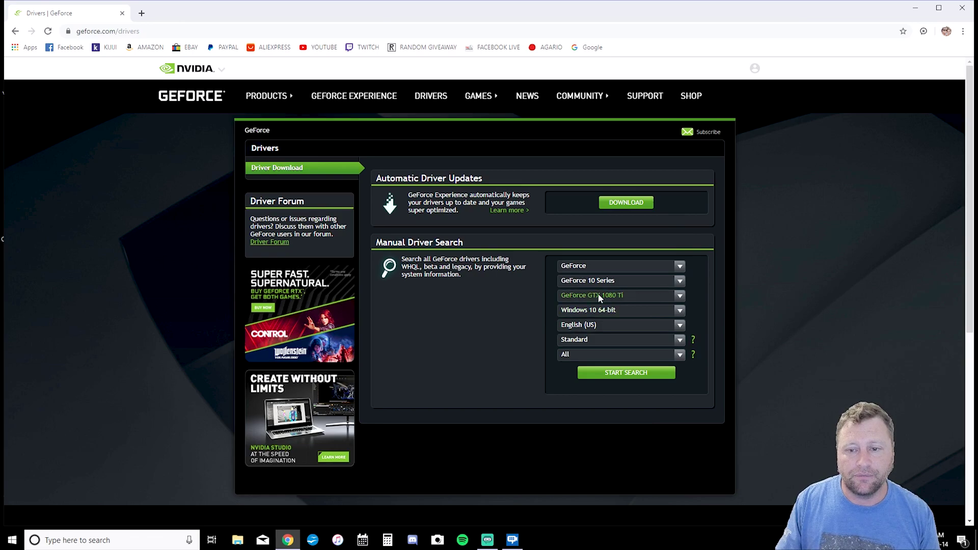
click(679, 296)
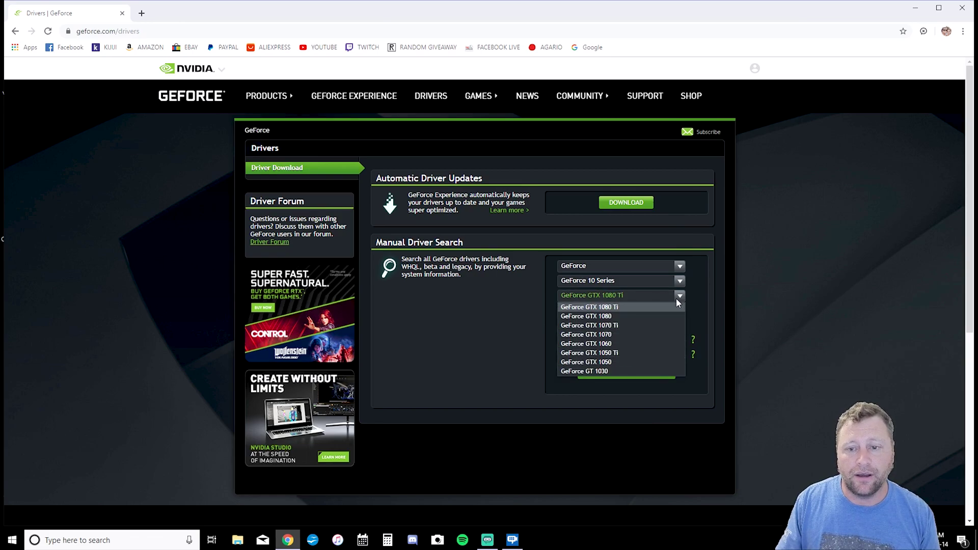
click(625, 316)
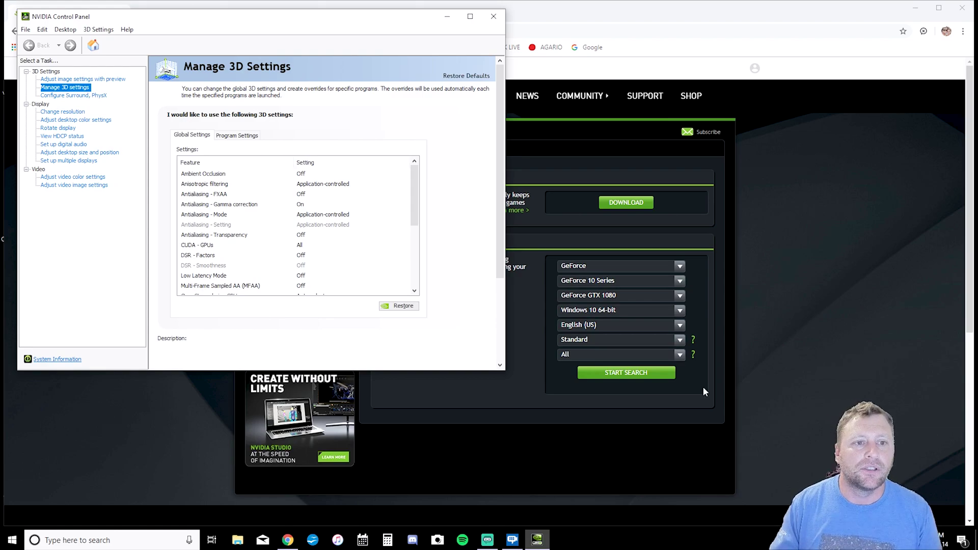
Step: Switch Manage 3D Settings to Program Settings and scroll through StreamLabs OBS's feature list
click(247, 137)
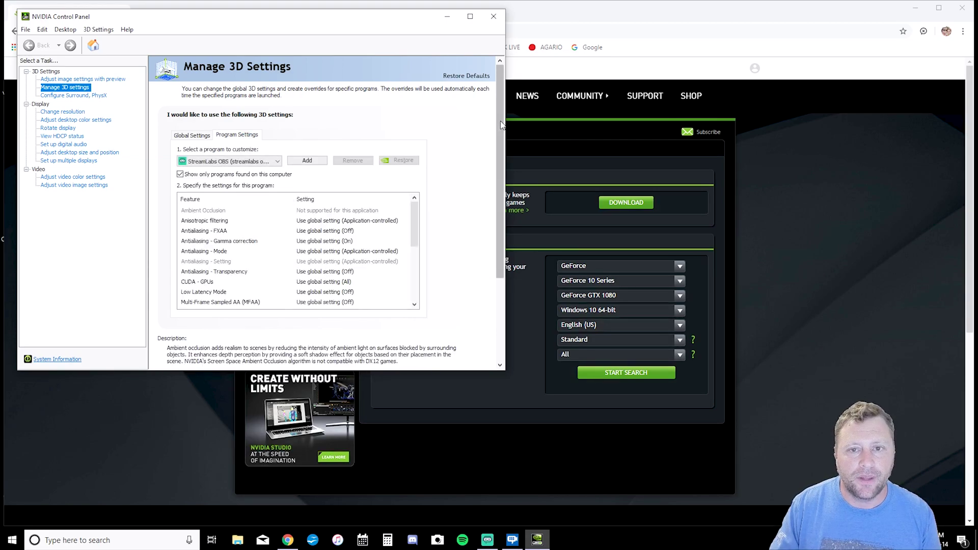
scroll(496, 177, down, 3)
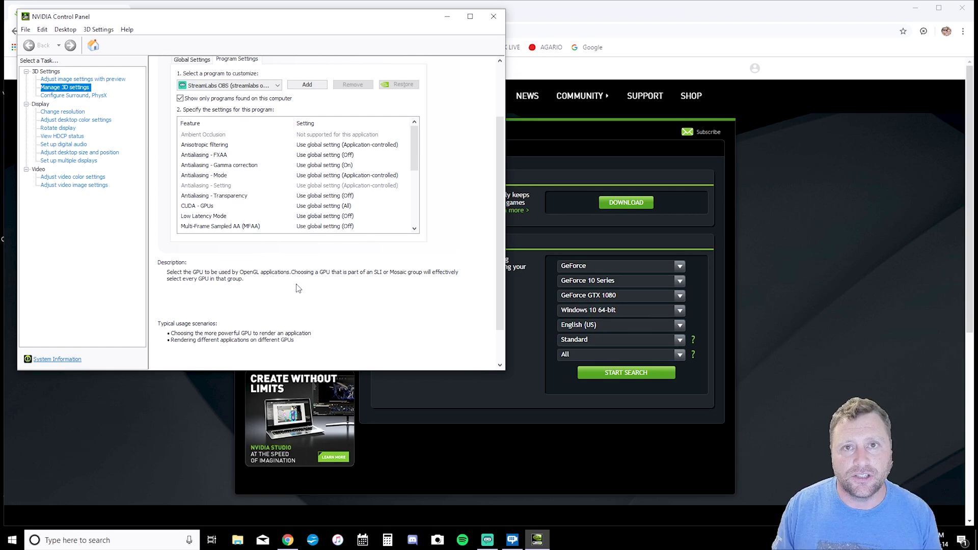
scroll(346, 288, up, 1)
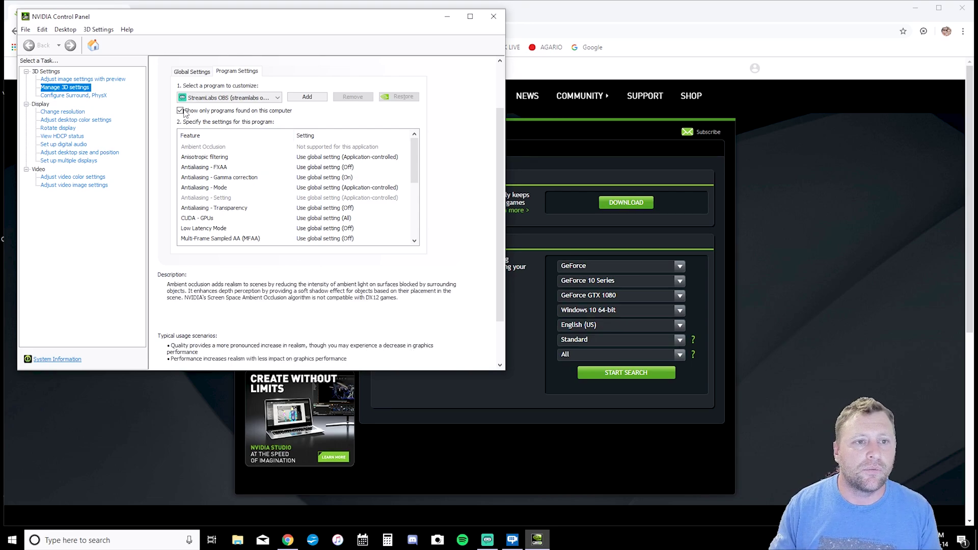
Step: Keep StreamLabs OBS selected in the program list and open the Add program dialog
click(278, 99)
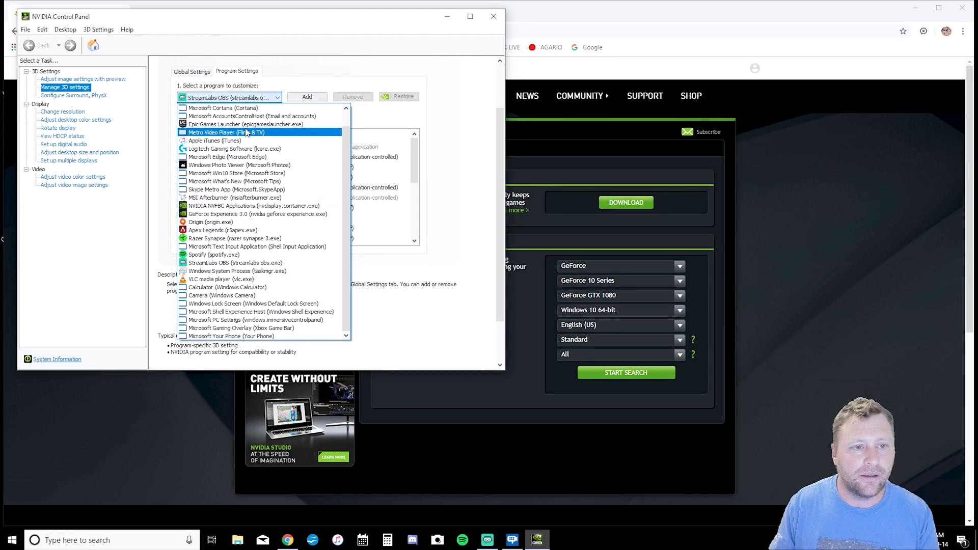
scroll(245, 132, up, 1)
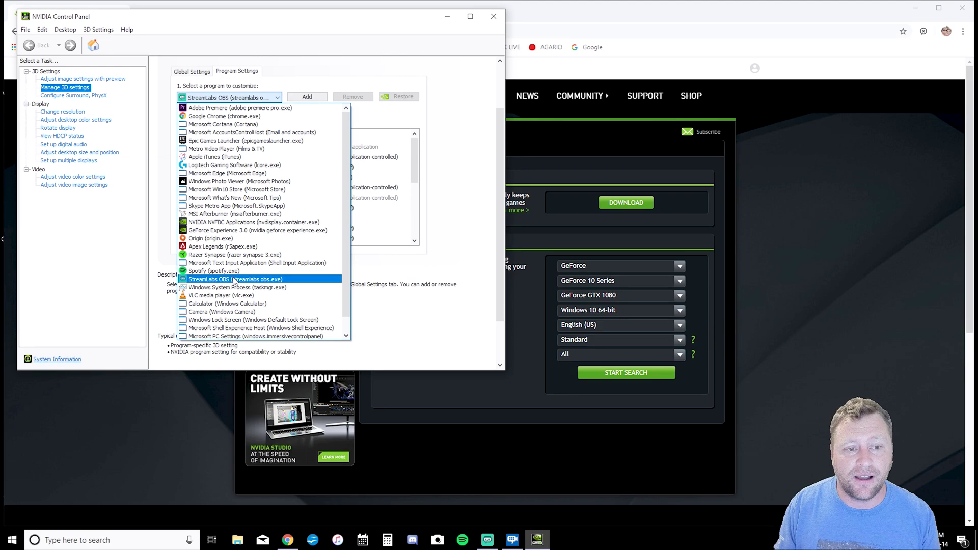
scroll(260, 274, down, 1)
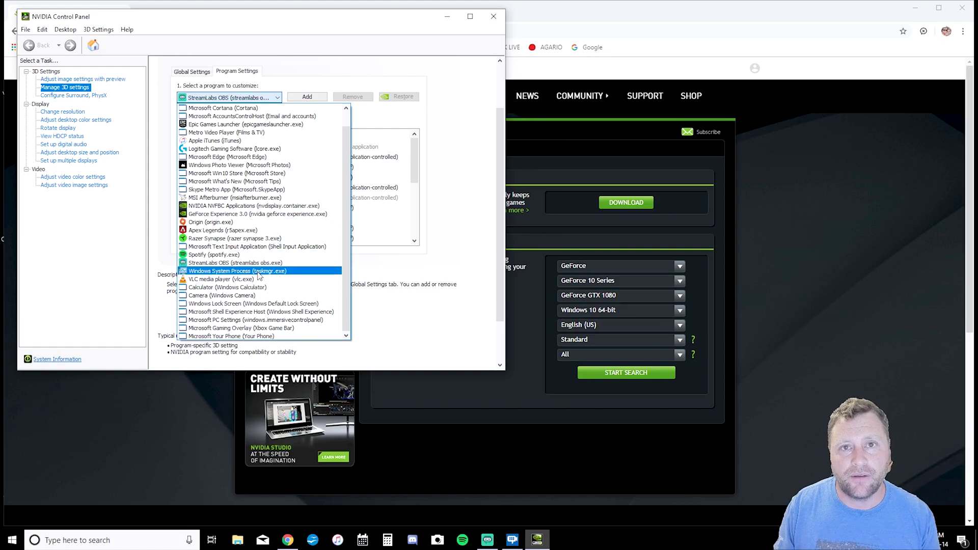
click(403, 121)
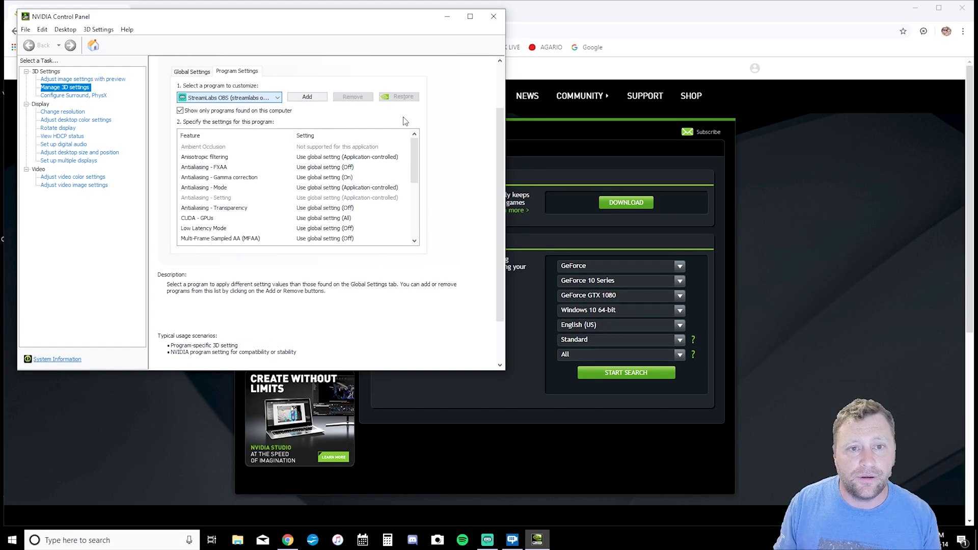
click(319, 97)
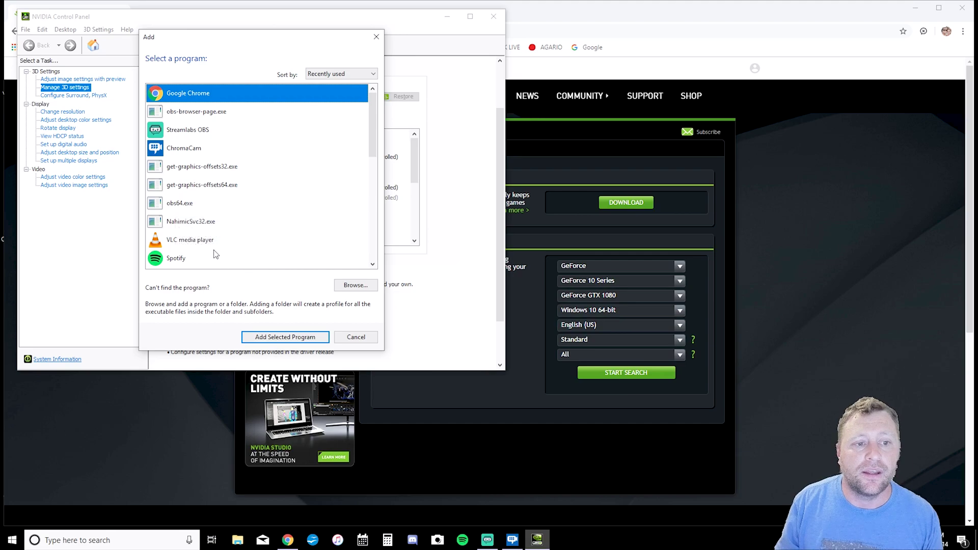
click(355, 286)
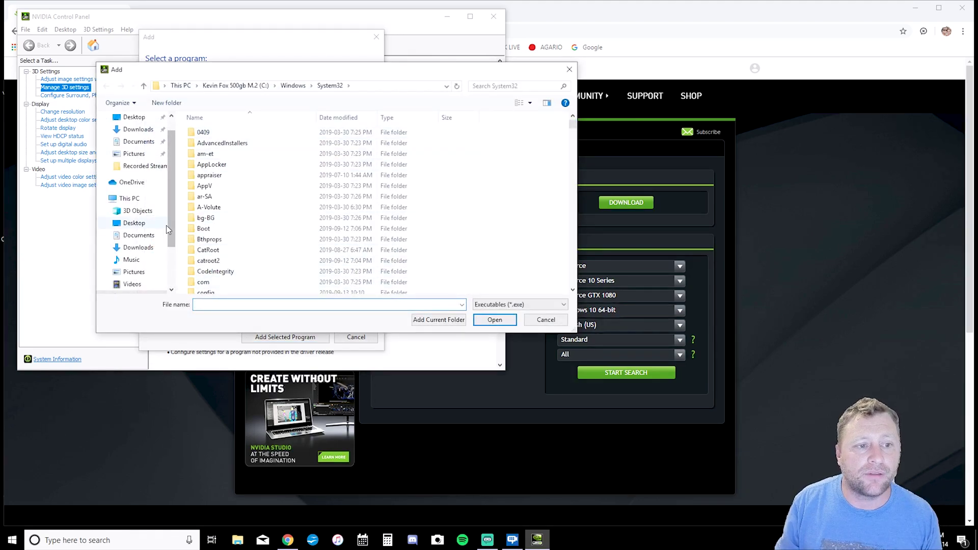
drag(173, 178, 153, 235)
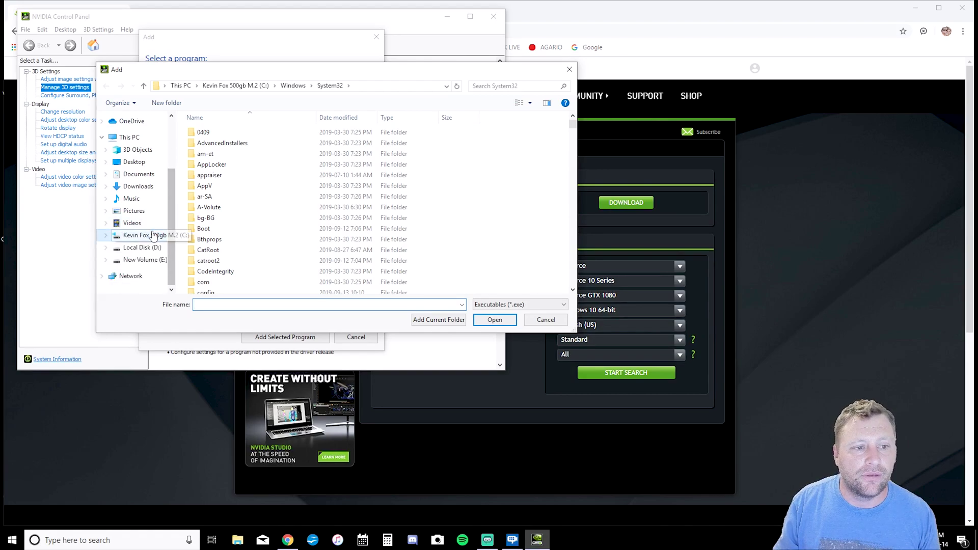
click(142, 237)
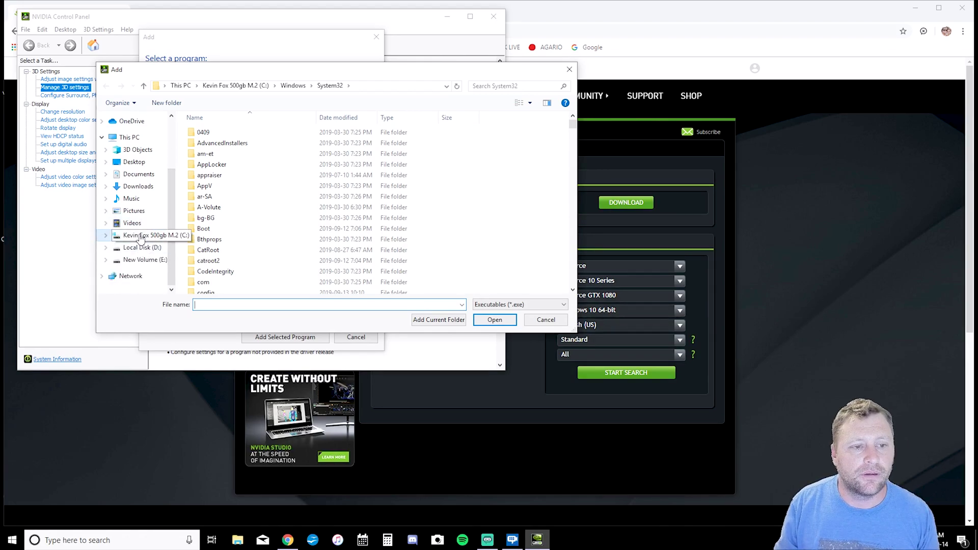
double_click(220, 188)
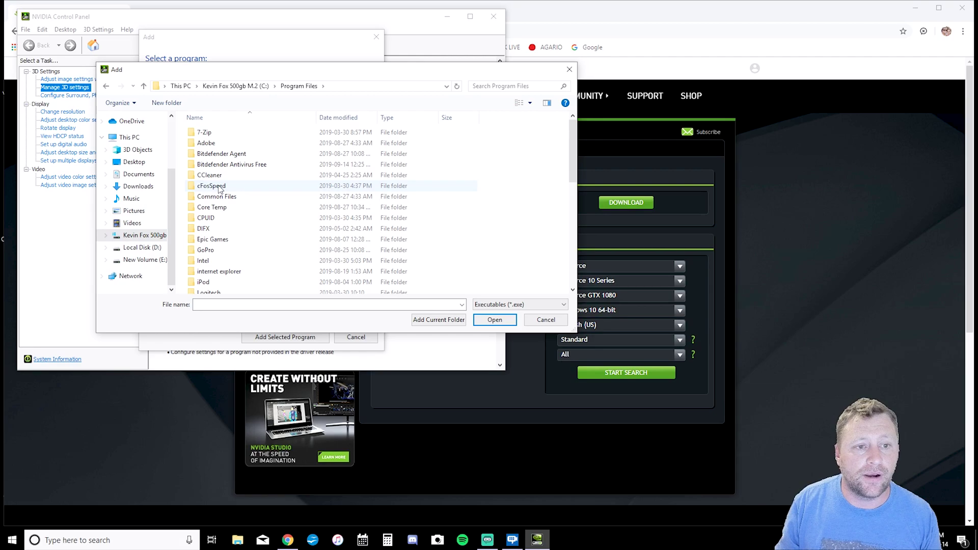
scroll(237, 199, down, 2)
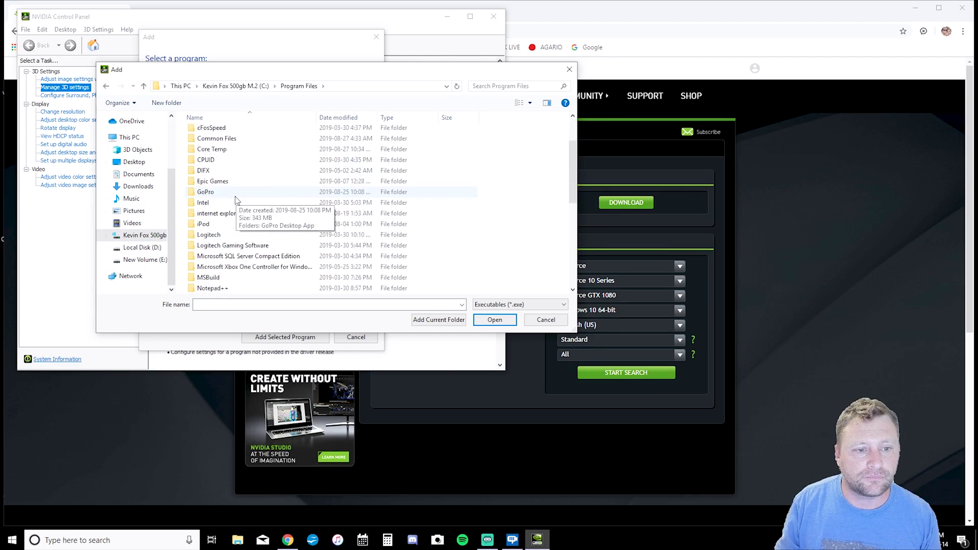
scroll(235, 200, down, 4)
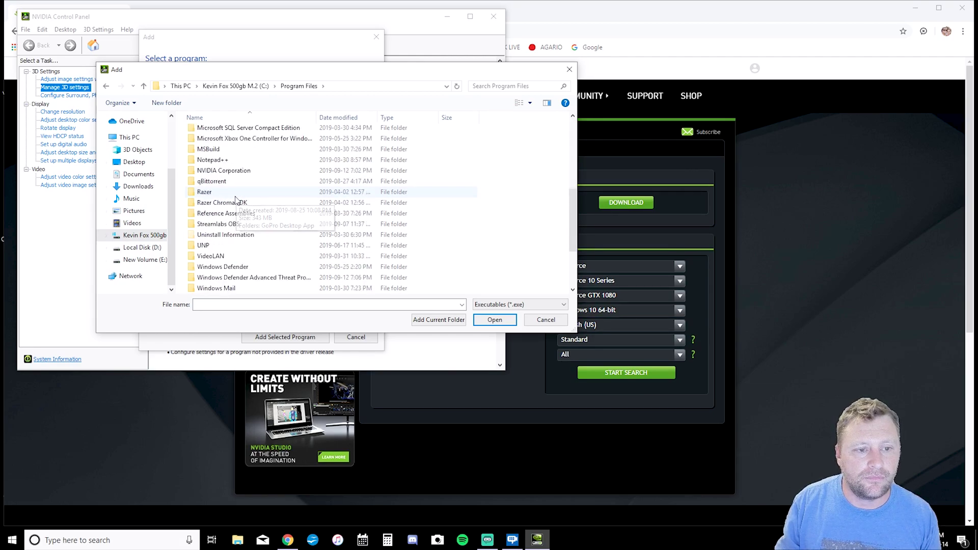
double_click(221, 225)
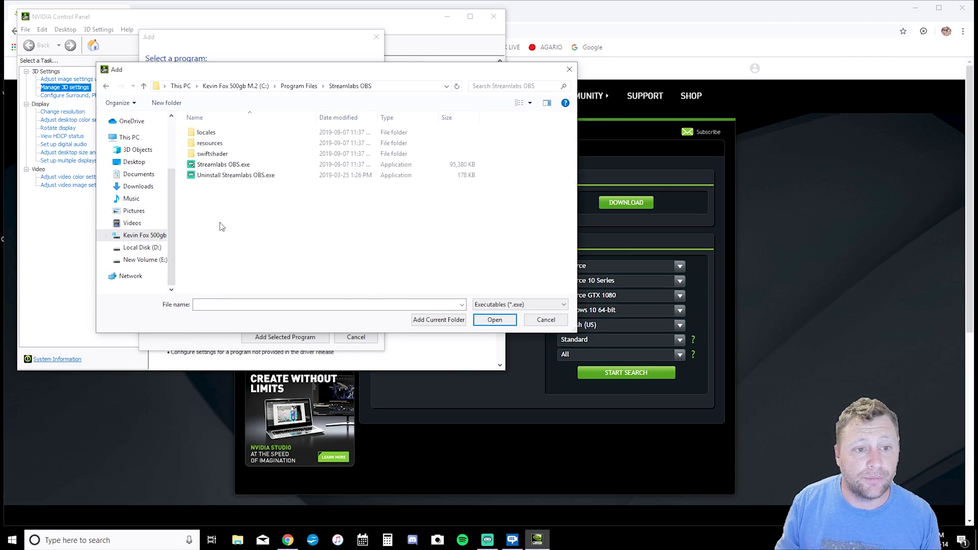
double_click(210, 144)
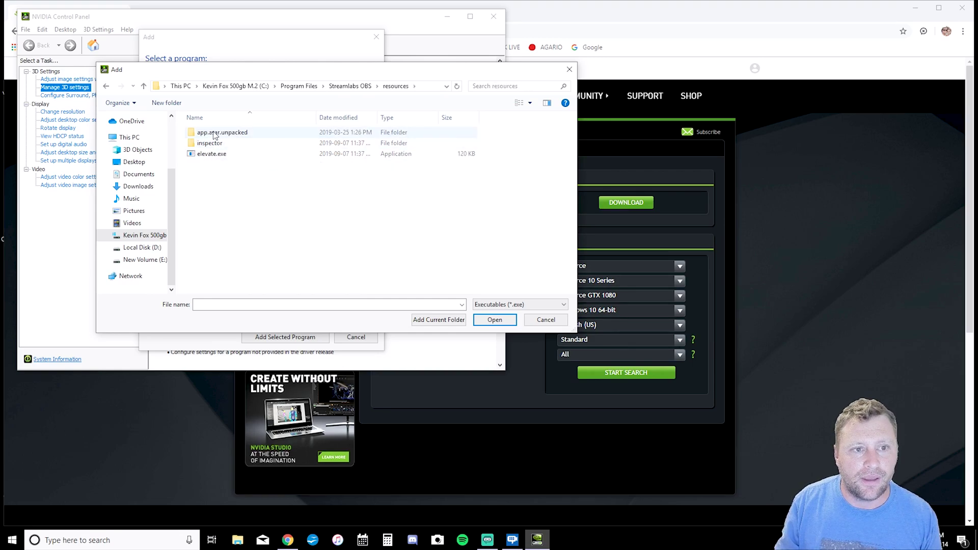
double_click(215, 134)
double_click(215, 133)
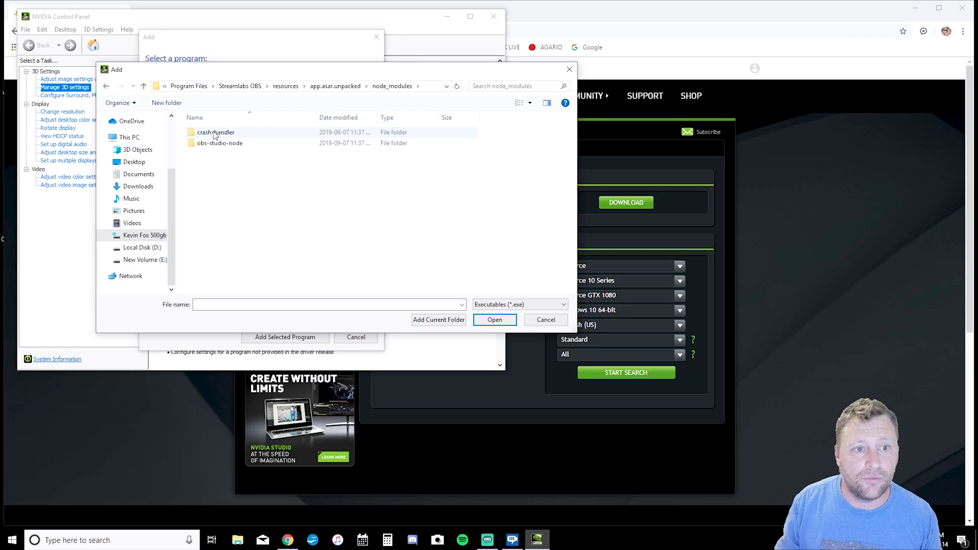
double_click(218, 144)
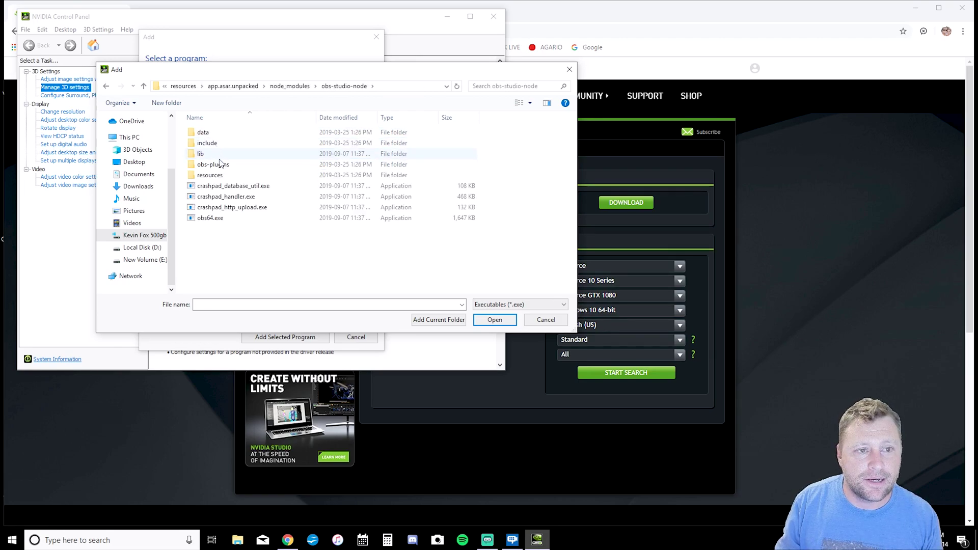
click(211, 219)
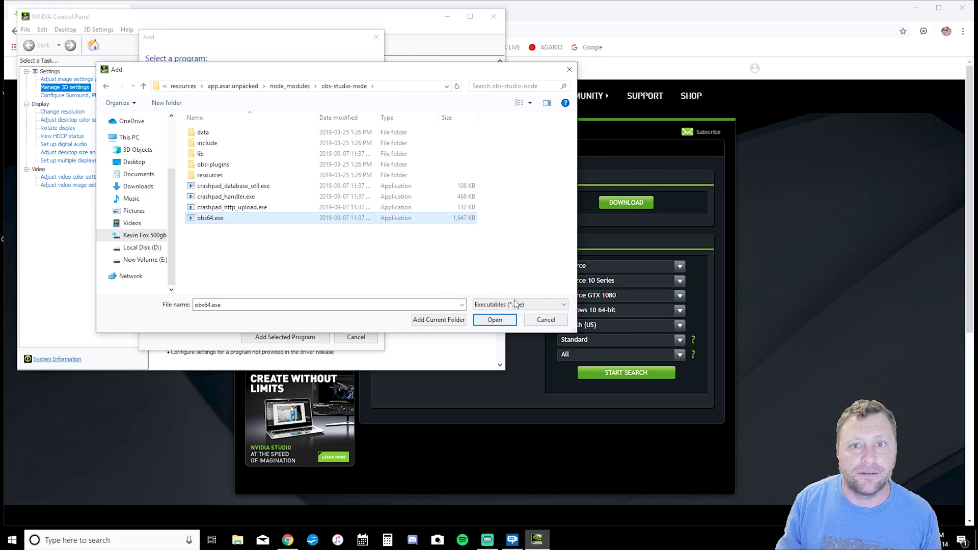
click(546, 320)
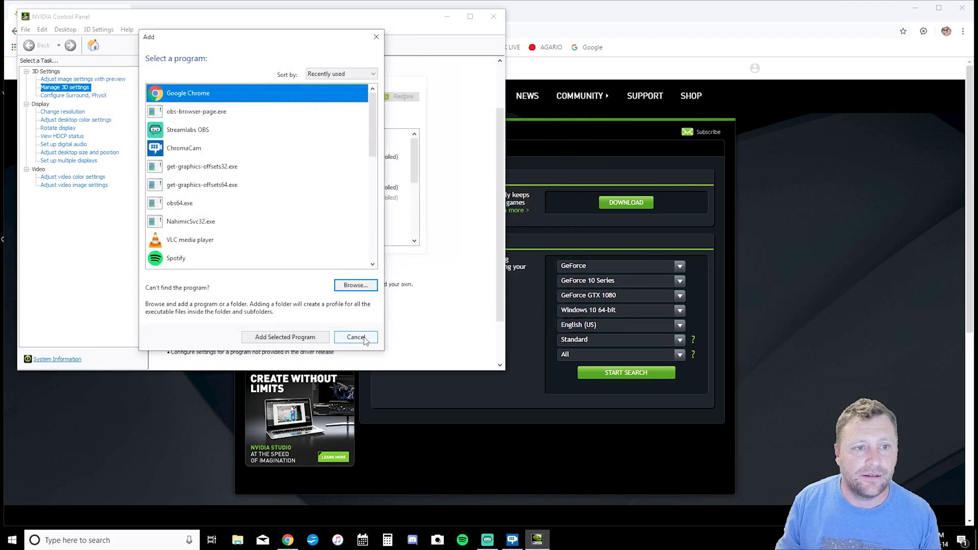
Step: Add obs64.exe from the recent programs list as a customized program
click(173, 203)
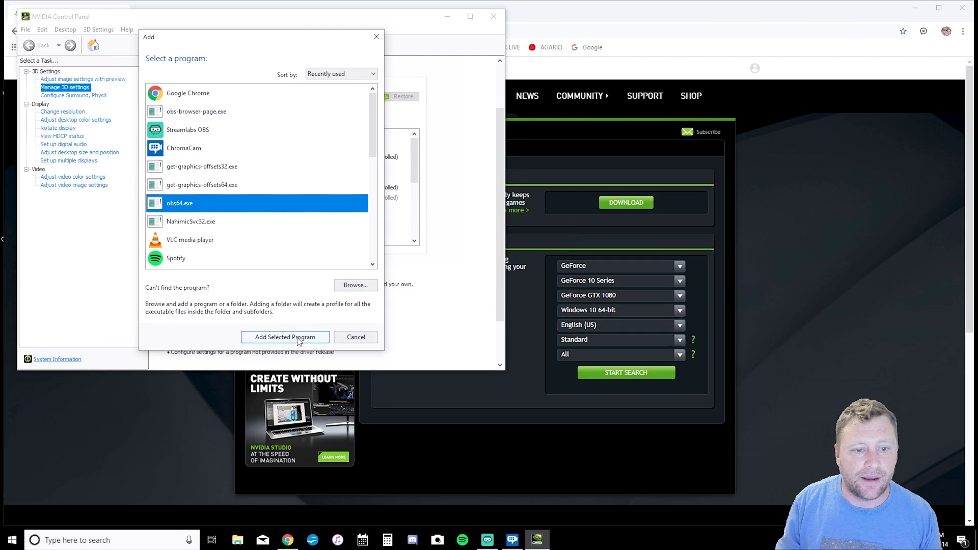
click(370, 337)
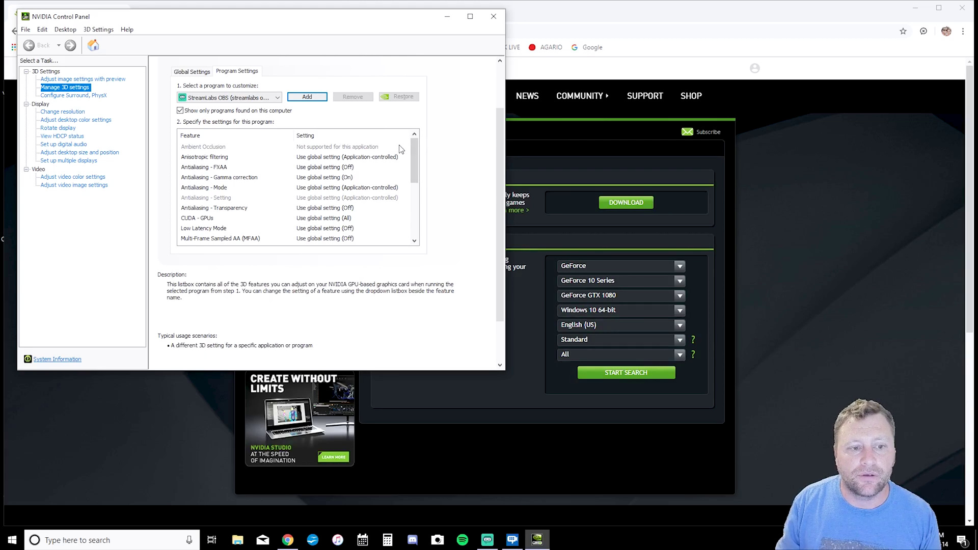
scroll(414, 151, down, 1)
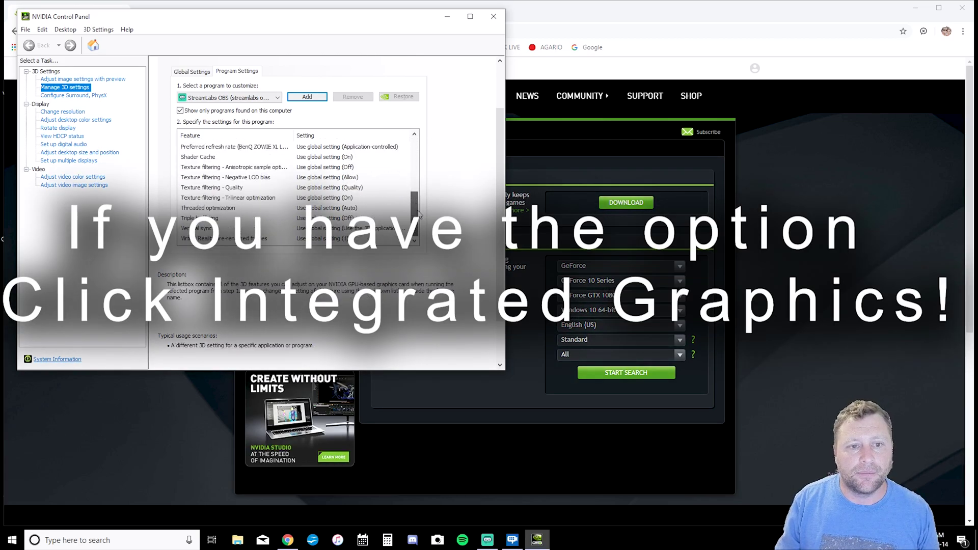
scroll(415, 151, up, 1)
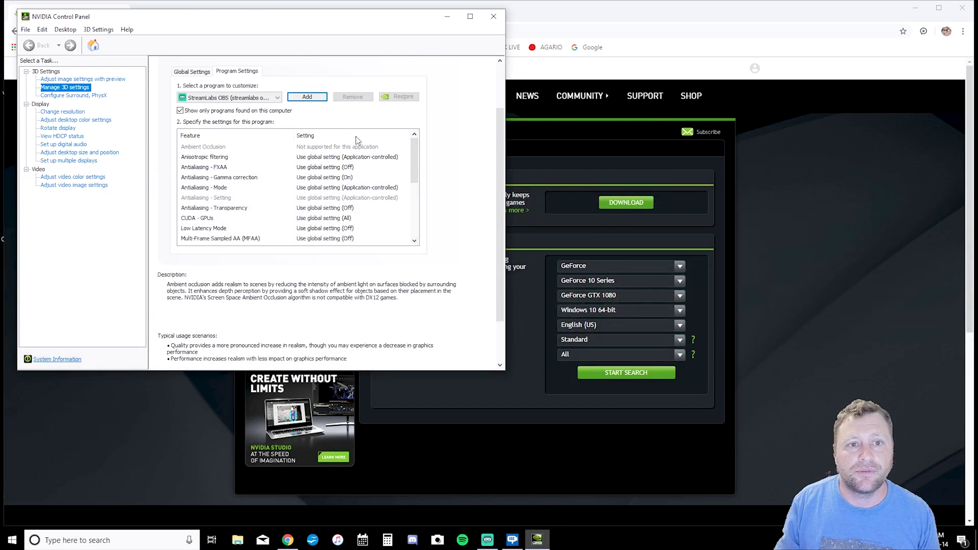
Step: Look over the Global Settings tab, then close NVIDIA Control Panel
click(192, 72)
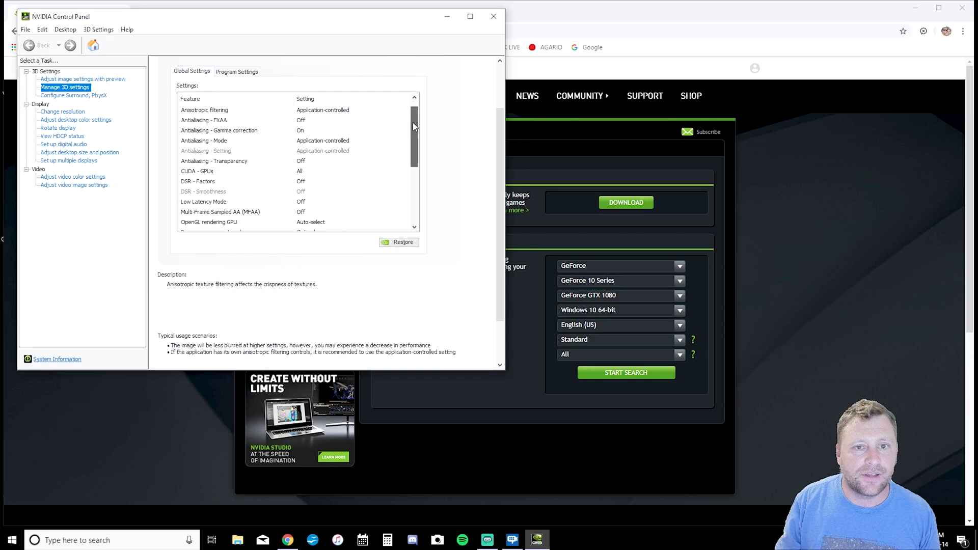
scroll(356, 152, down, 1)
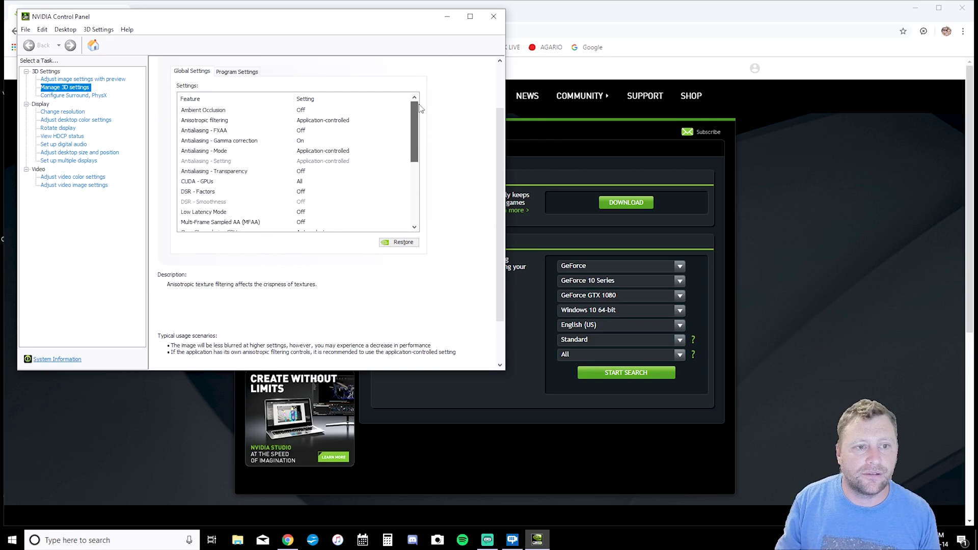
scroll(357, 152, up, 1)
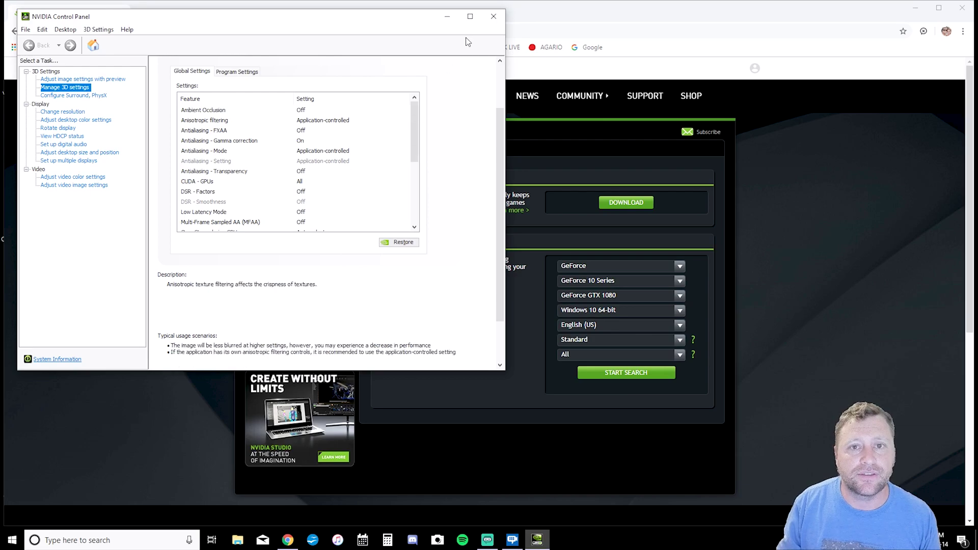
click(493, 17)
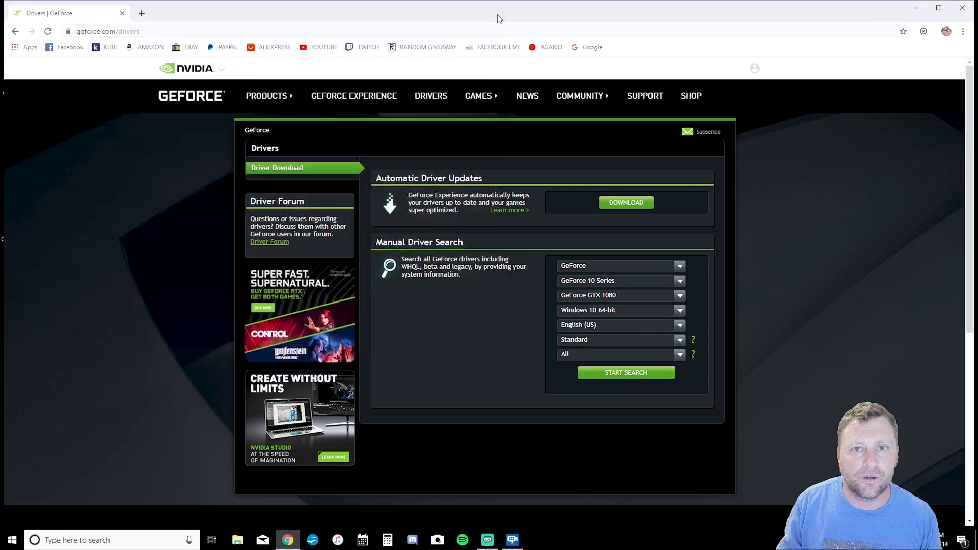
Step: Close Chrome and restore the Streamlabs OBS window from the taskbar
click(964, 12)
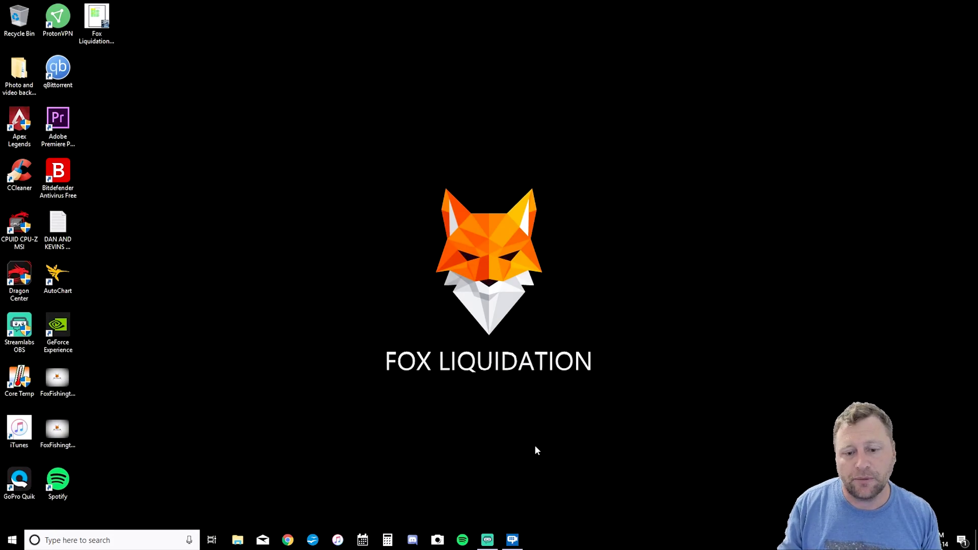
click(492, 543)
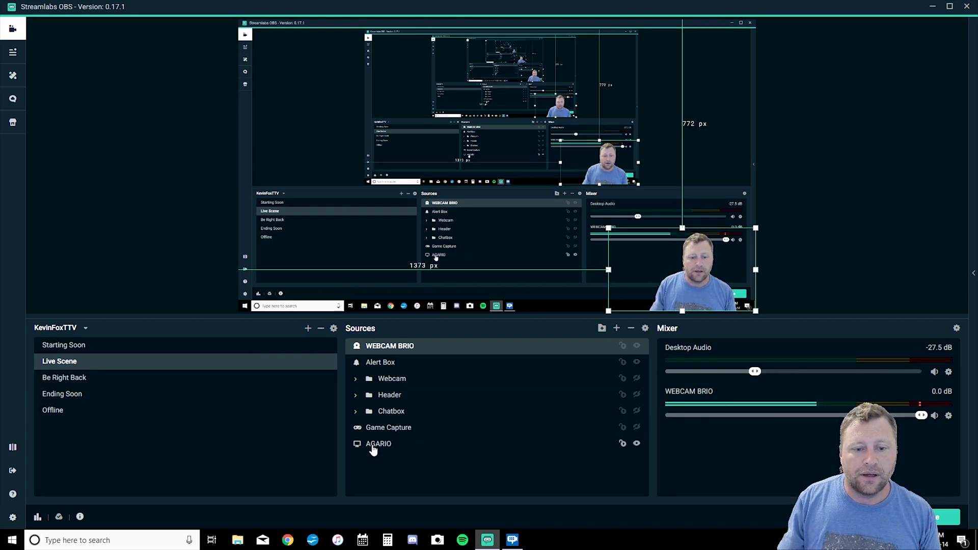
click(378, 444)
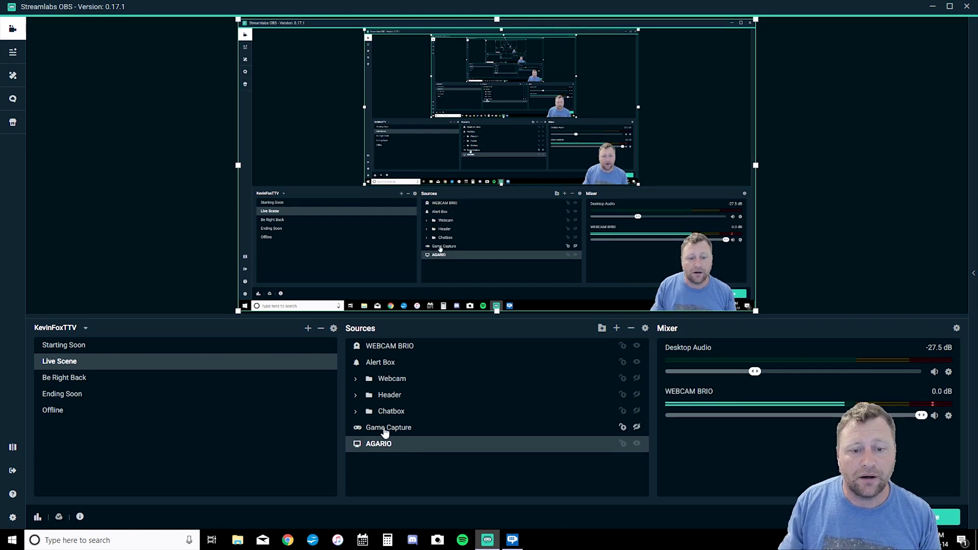
click(390, 431)
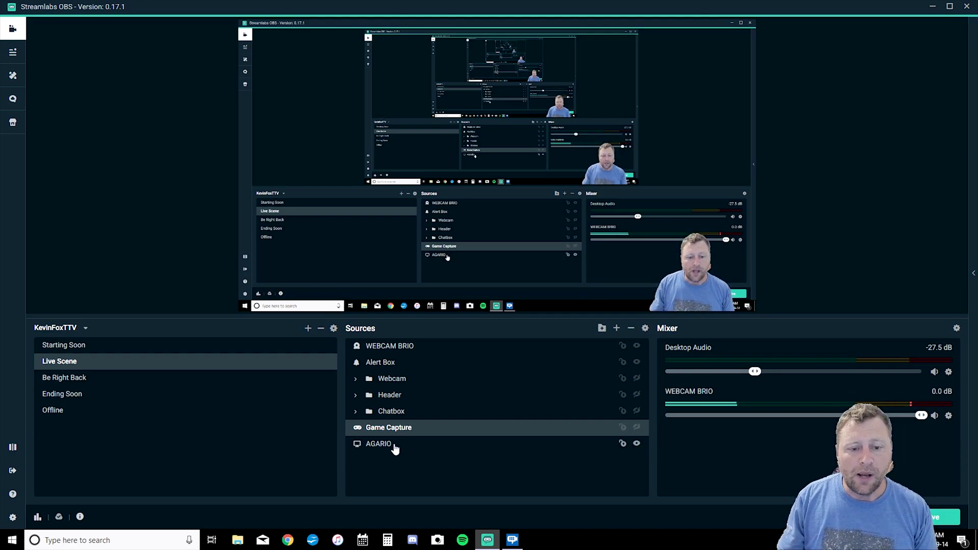
click(390, 346)
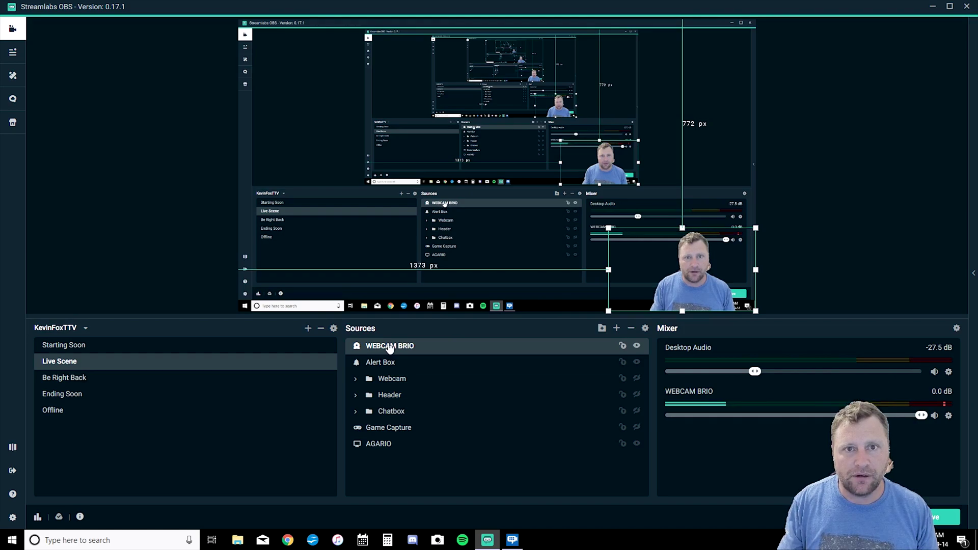
drag(389, 348, 394, 457)
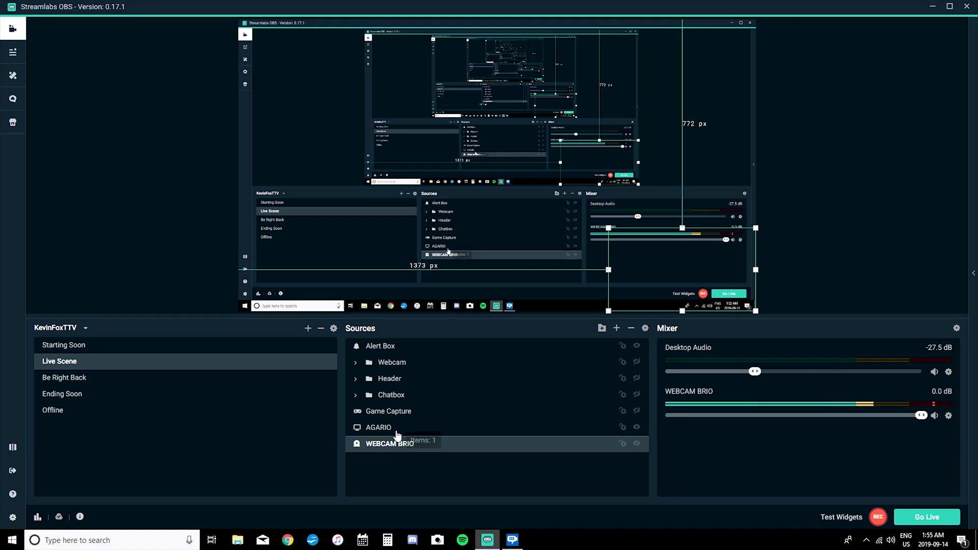
drag(393, 348, 394, 349)
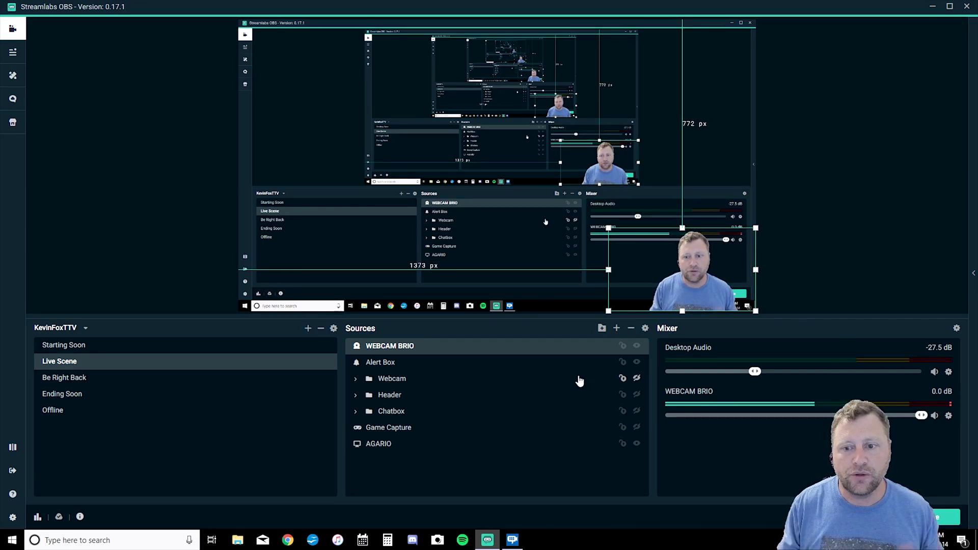
Step: Browse the Add Source options, including Display Capture, without adding any, then open Settings
click(616, 327)
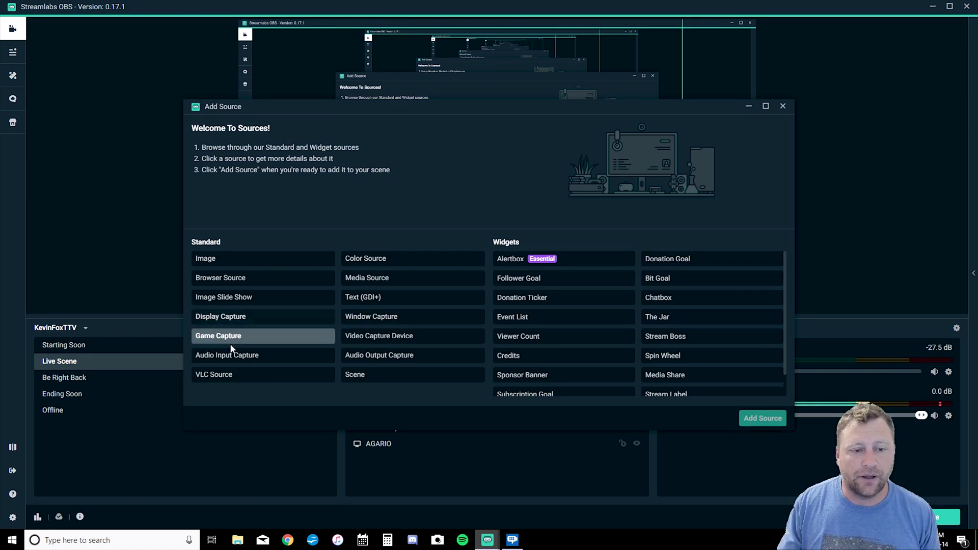
click(231, 321)
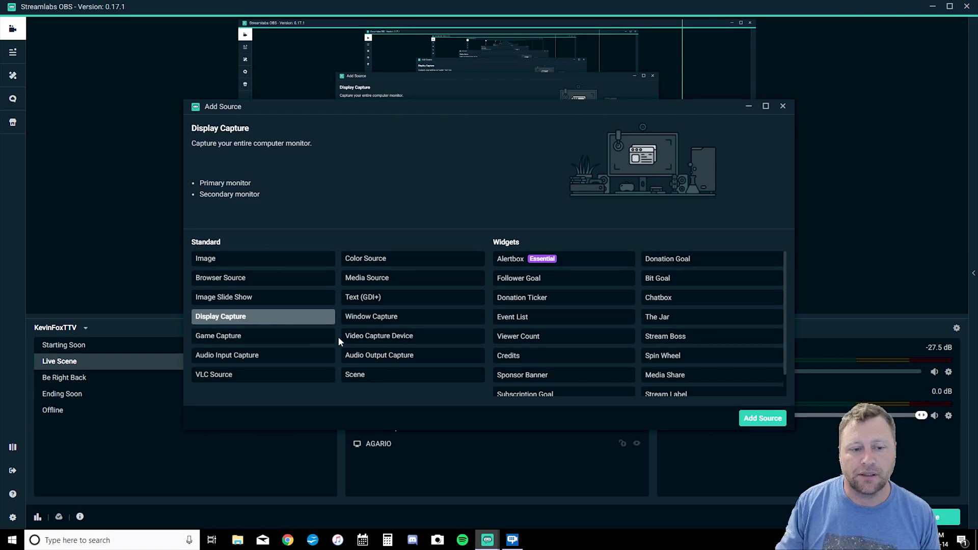
click(783, 107)
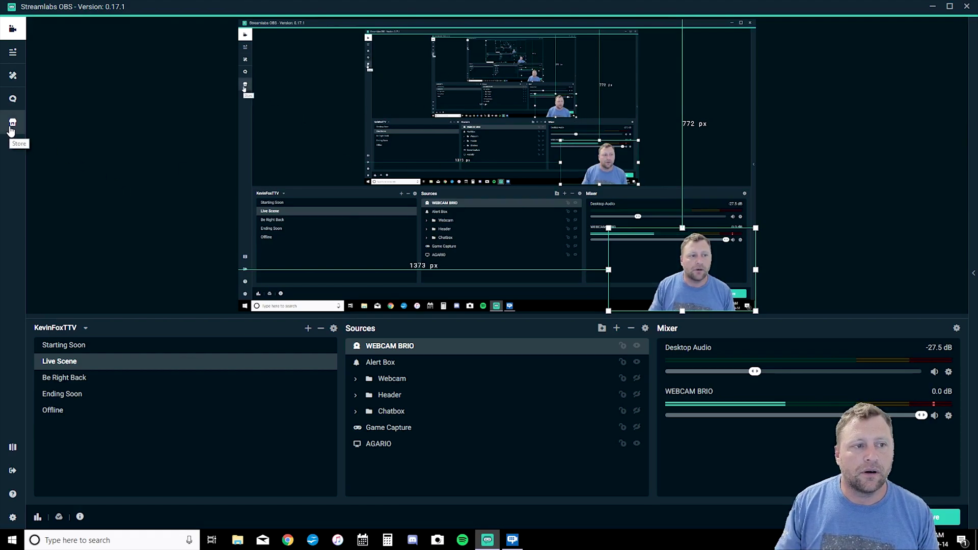
click(13, 517)
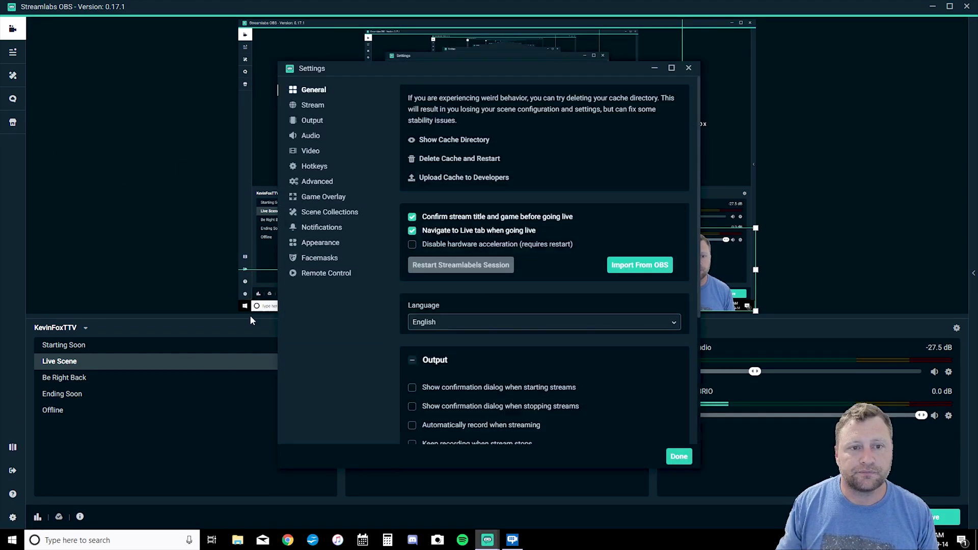
Step: Open the Output page and scroll through the Software (x264), CBR 4500 bitrate encoder options
click(319, 108)
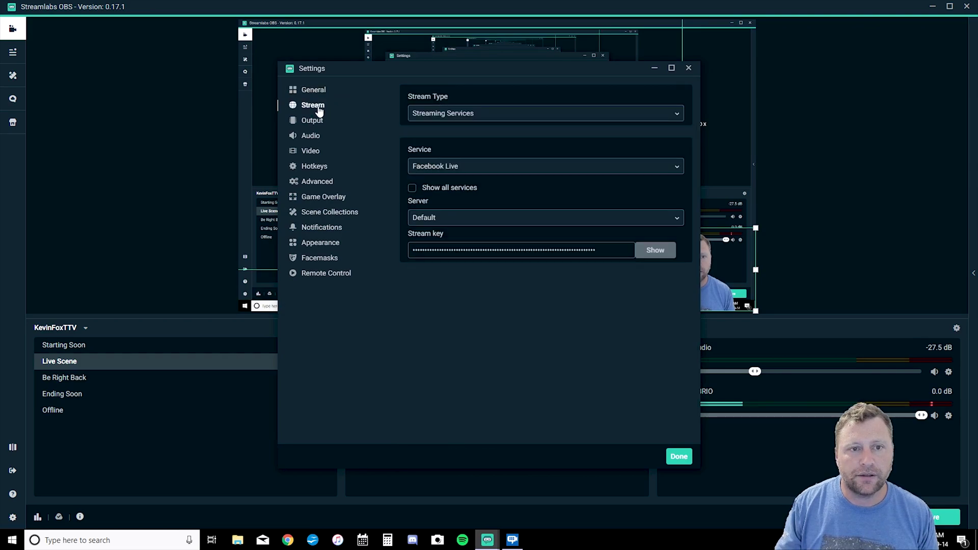
click(317, 121)
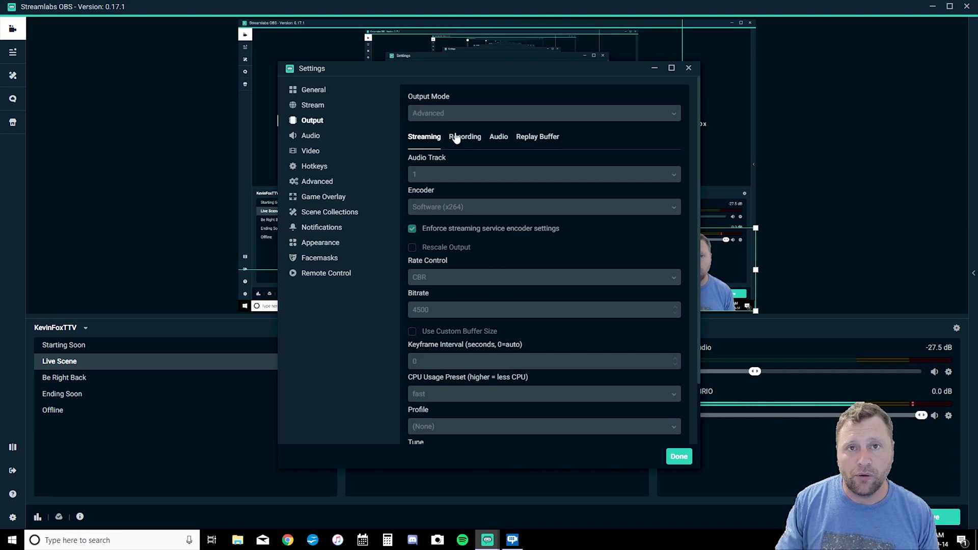
scroll(472, 216, down, 1)
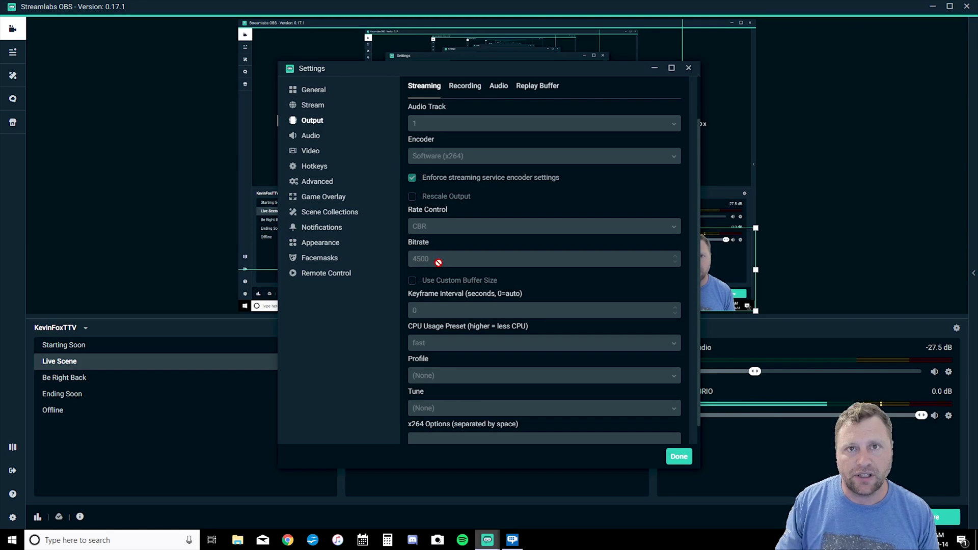
scroll(439, 261, down, 1)
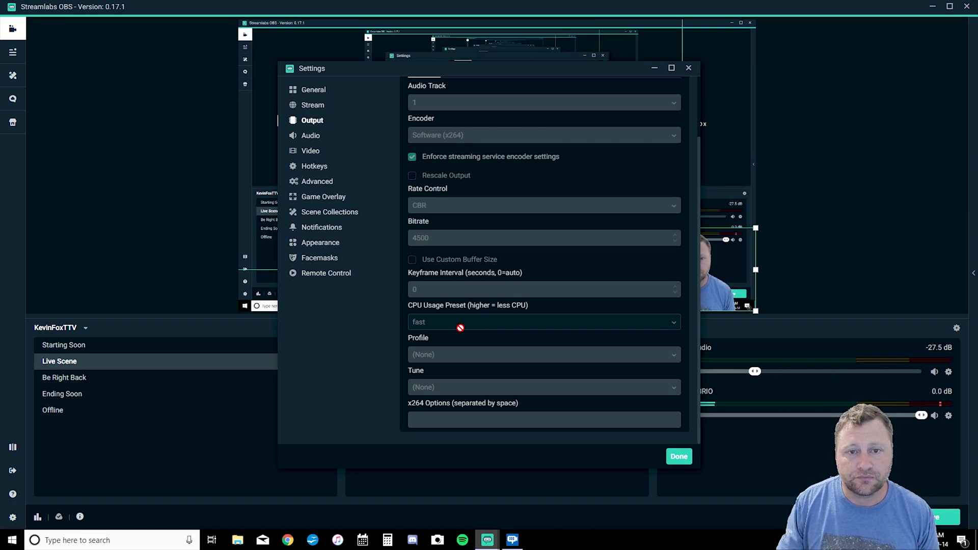
scroll(460, 327, up, 1)
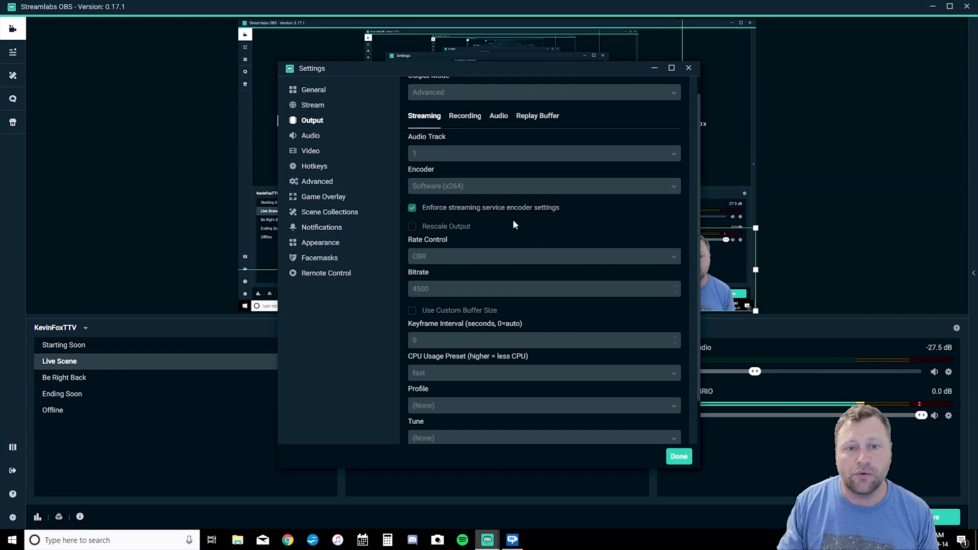
scroll(502, 215, down, 1)
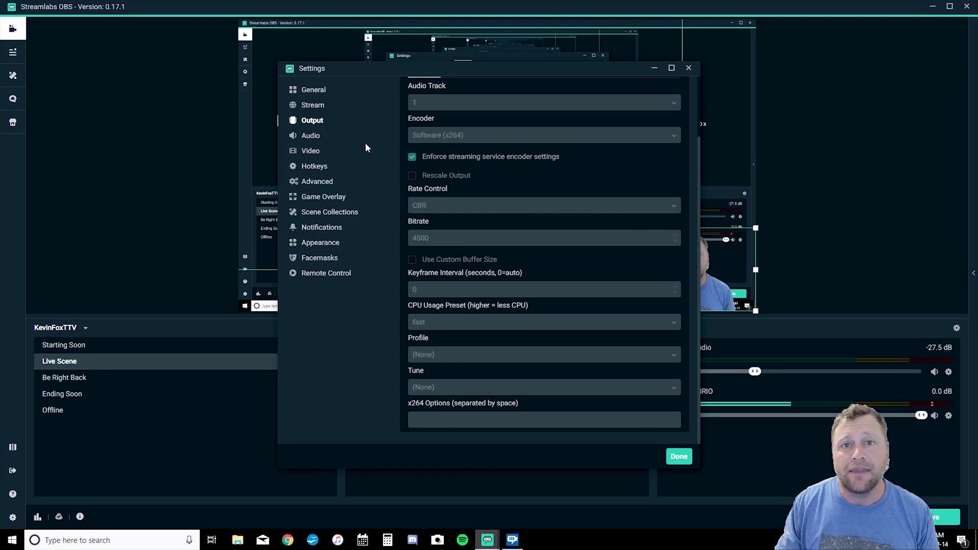
Step: Confirm Force GPU as render device is unchecked under Advanced, then click Done
click(320, 185)
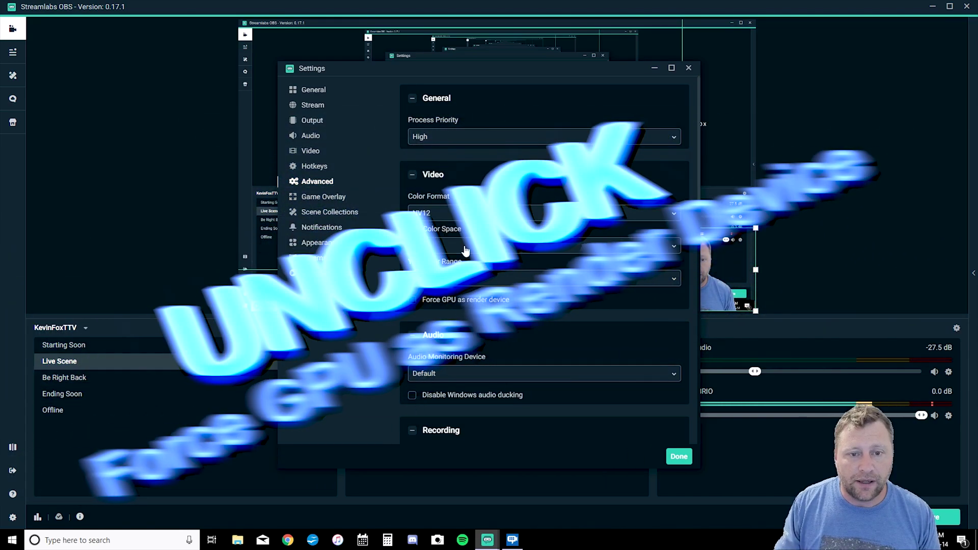
scroll(440, 219, down, 1)
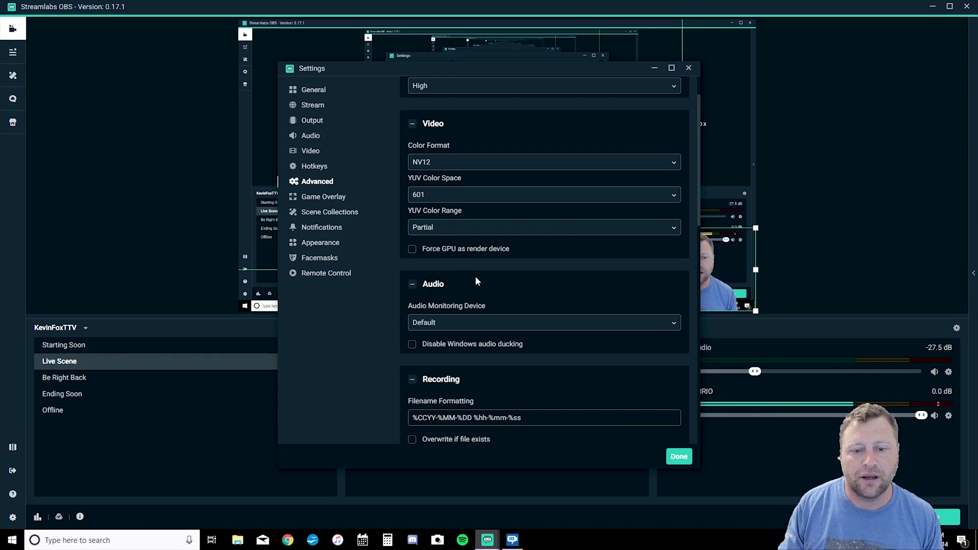
scroll(475, 276, down, 4)
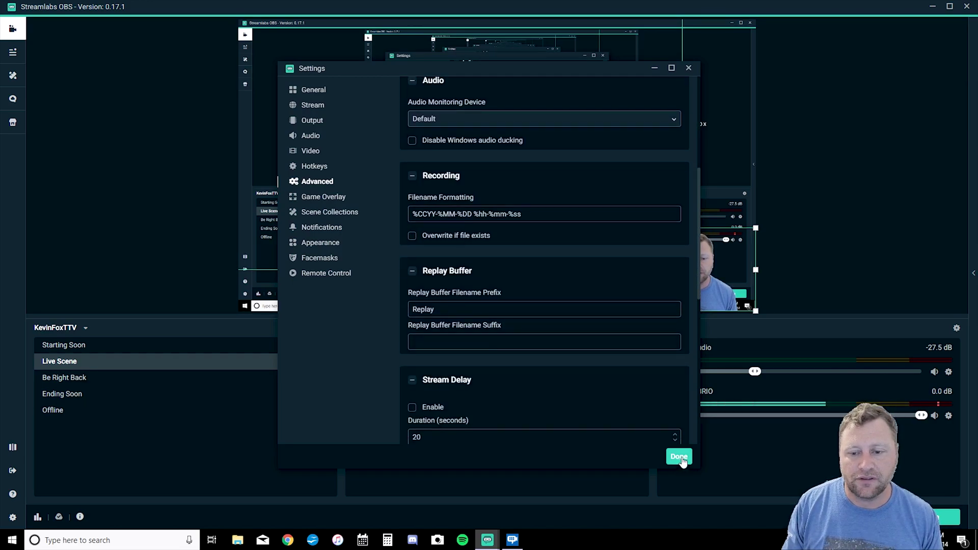
click(679, 457)
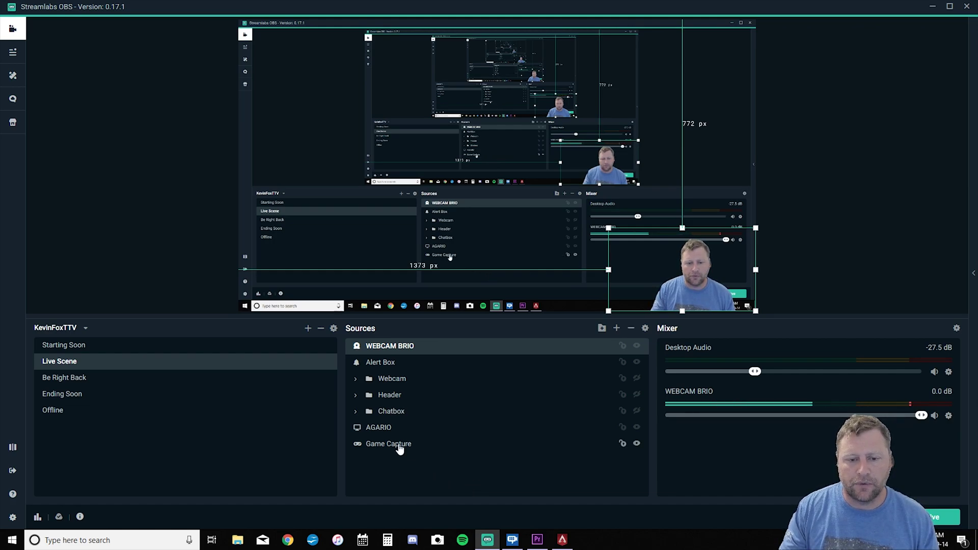
Step: Select the Game Capture source in the Live Scene and open its settings
click(544, 453)
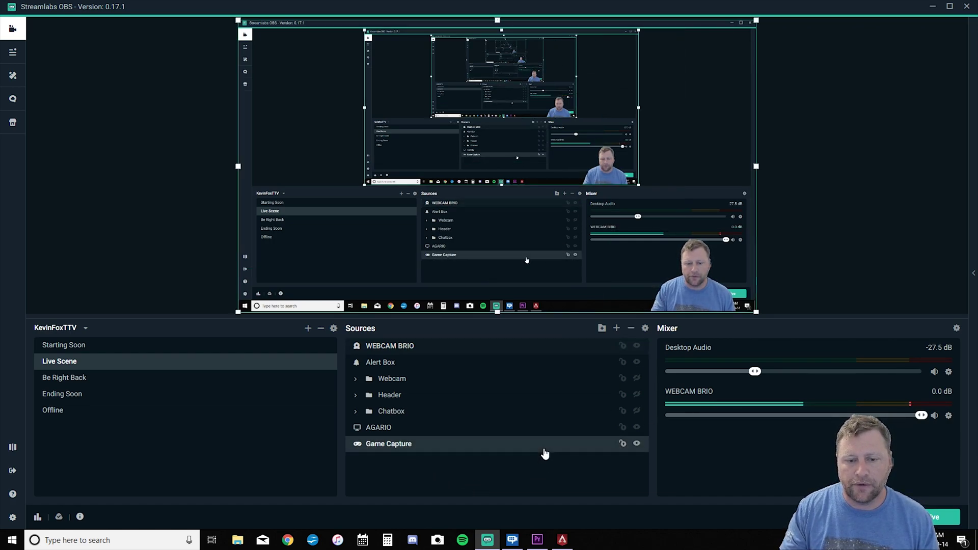
click(645, 328)
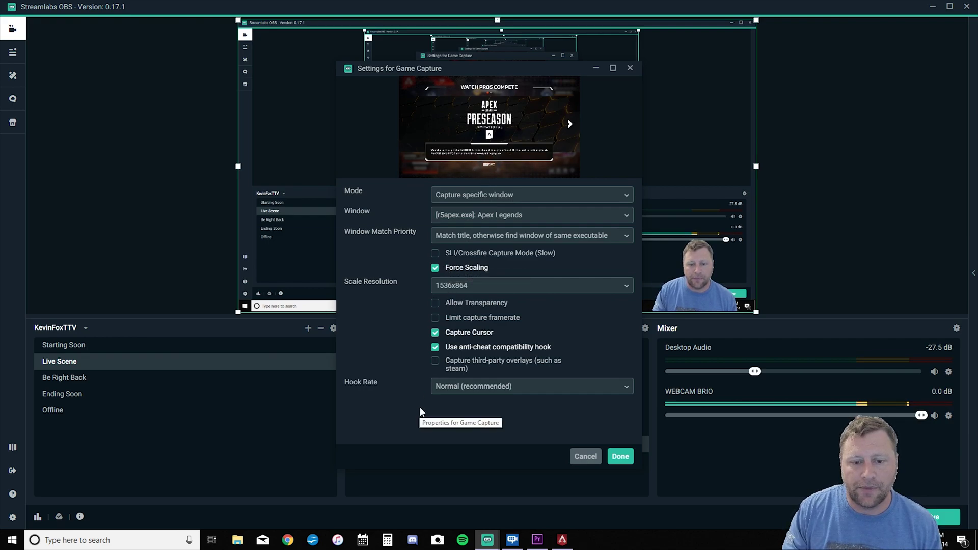
Step: Toggle the SLI/Crossfire Capture Mode and Force Scaling checkboxes, turning SLI/Crossfire capture on
click(435, 253)
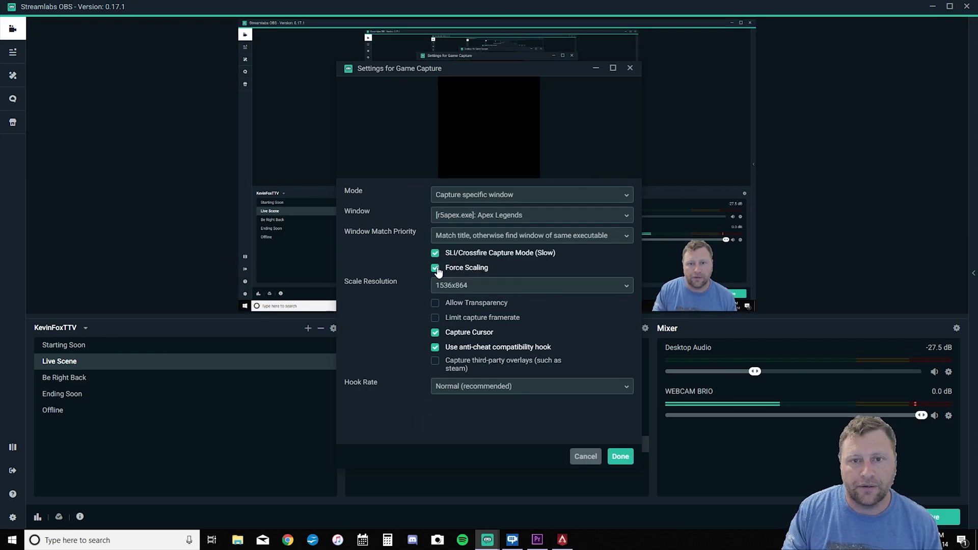
click(435, 268)
click(435, 254)
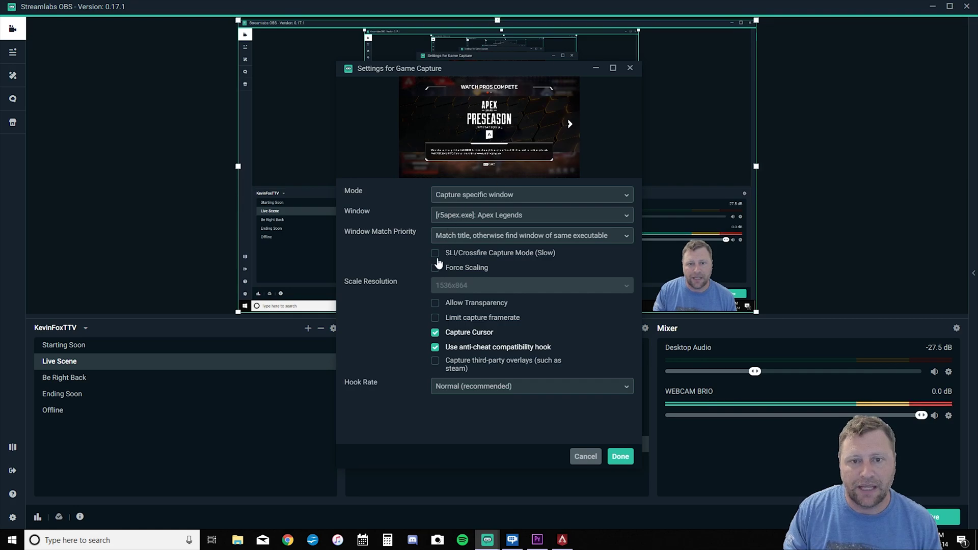
click(437, 256)
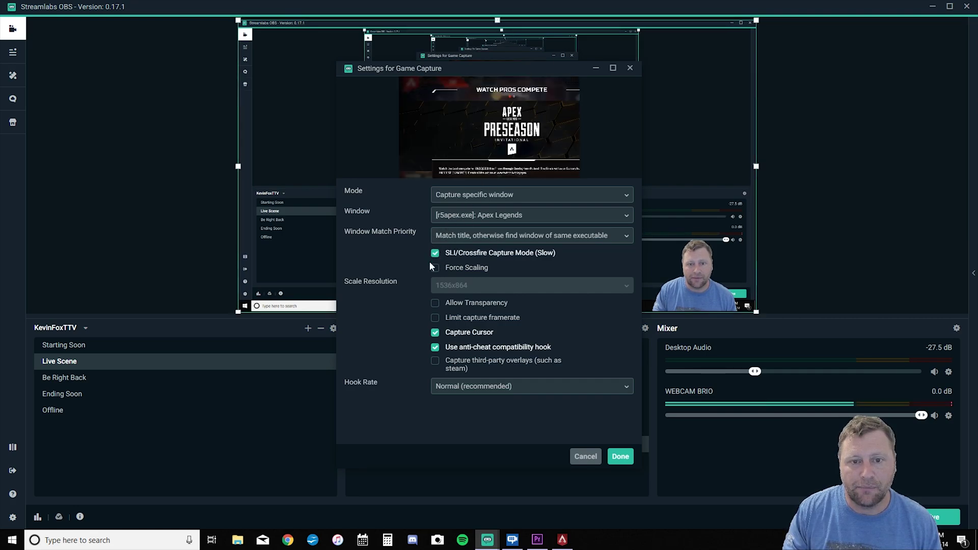
click(435, 268)
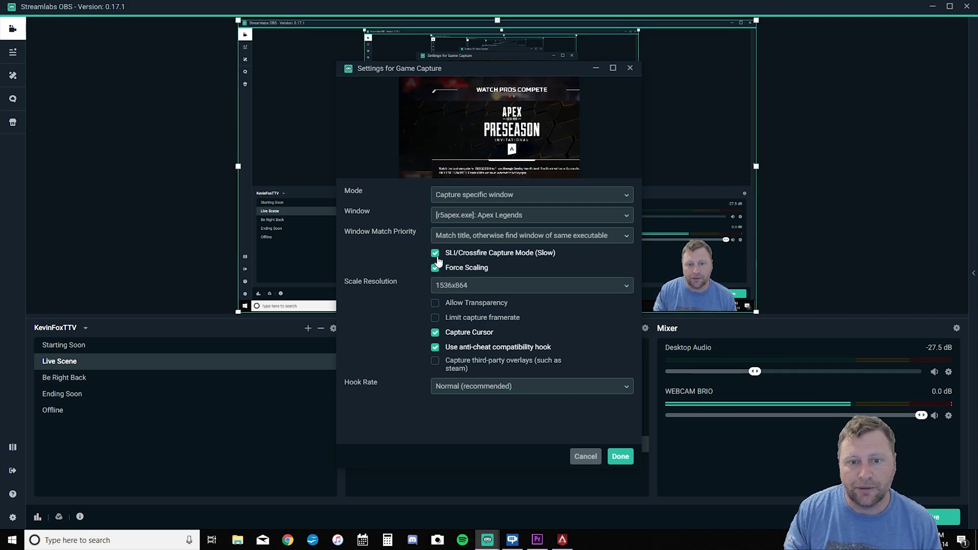
click(436, 255)
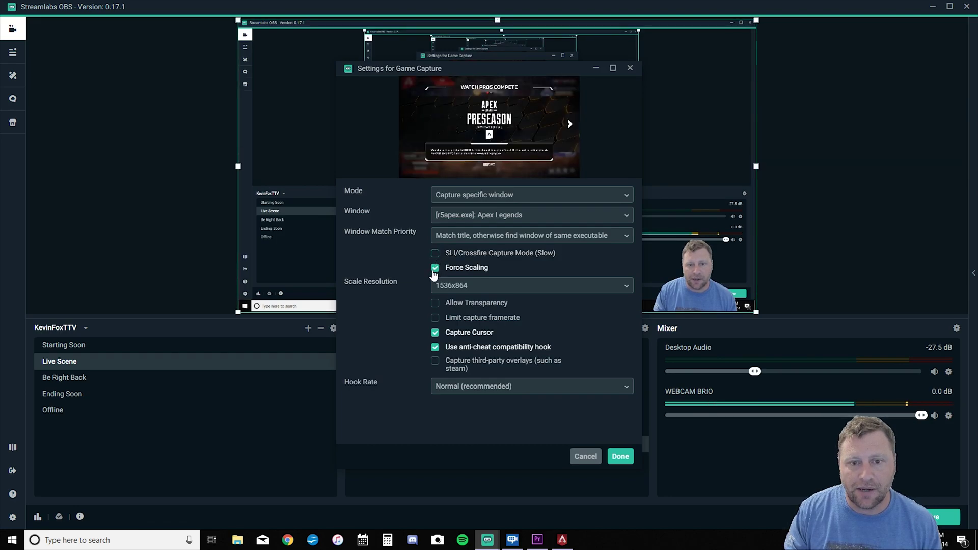
Step: Toggle Force Scaling repeatedly, leaving it enabled at 1536x864
click(435, 268)
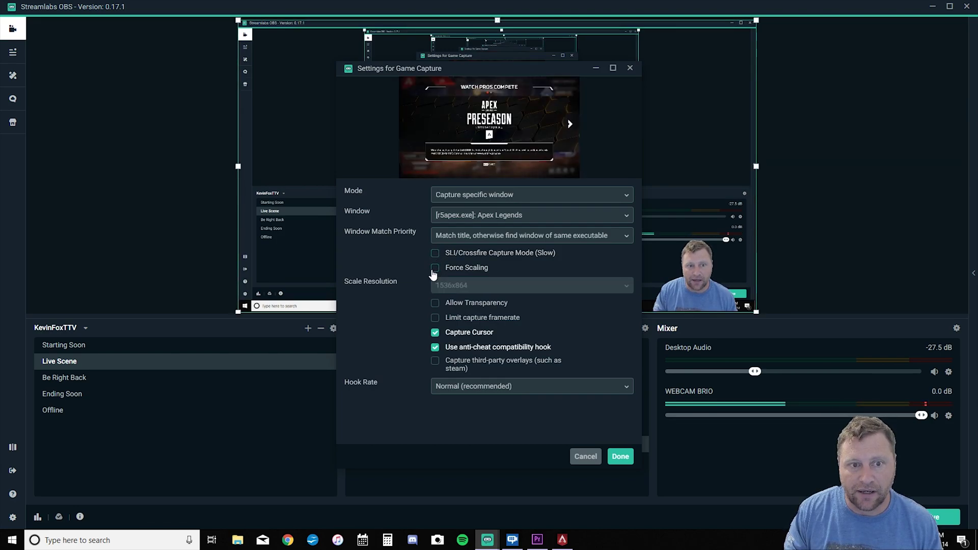
click(436, 269)
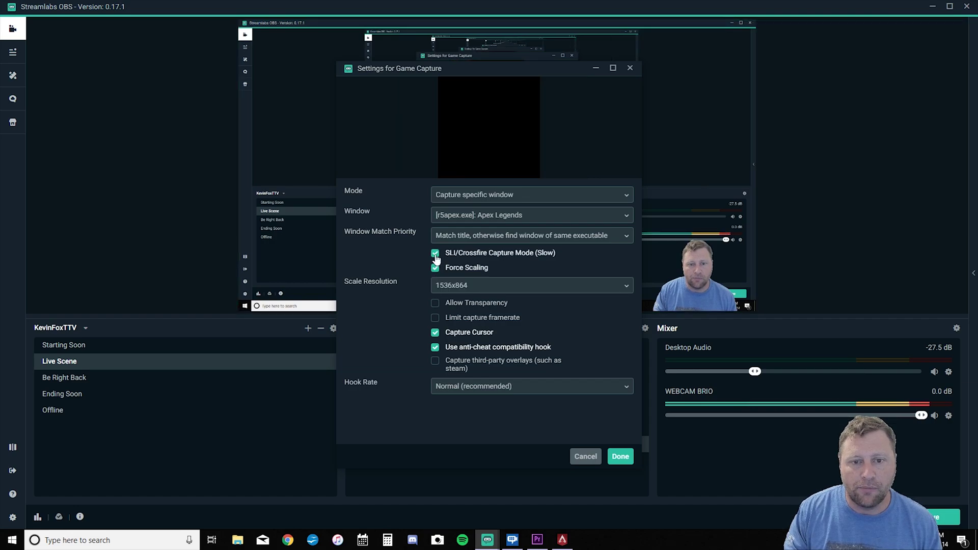
click(436, 269)
click(435, 268)
click(436, 268)
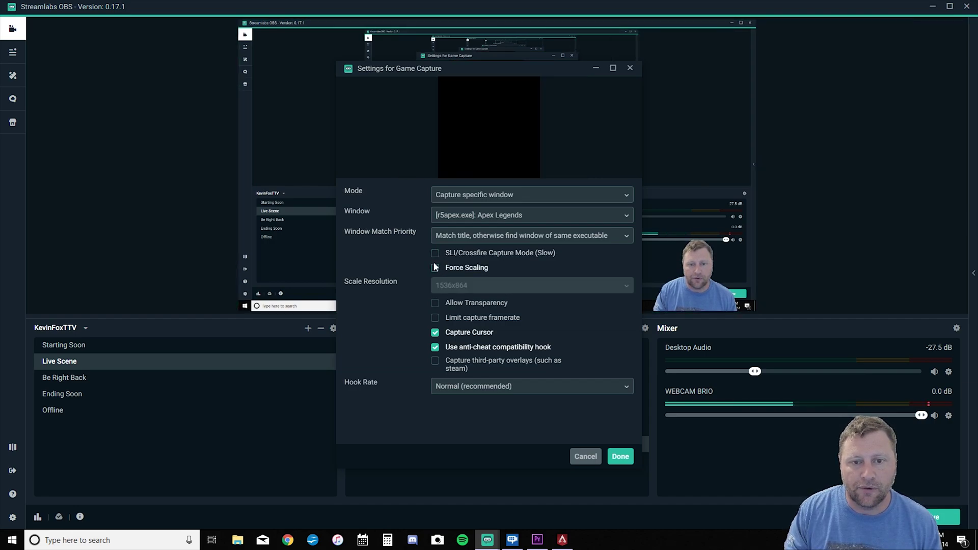
click(435, 268)
click(436, 268)
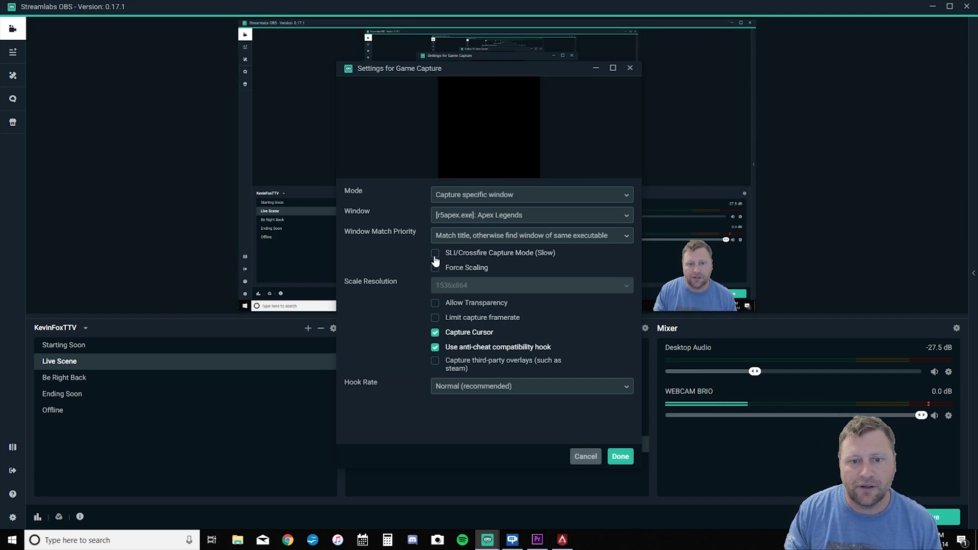
click(435, 269)
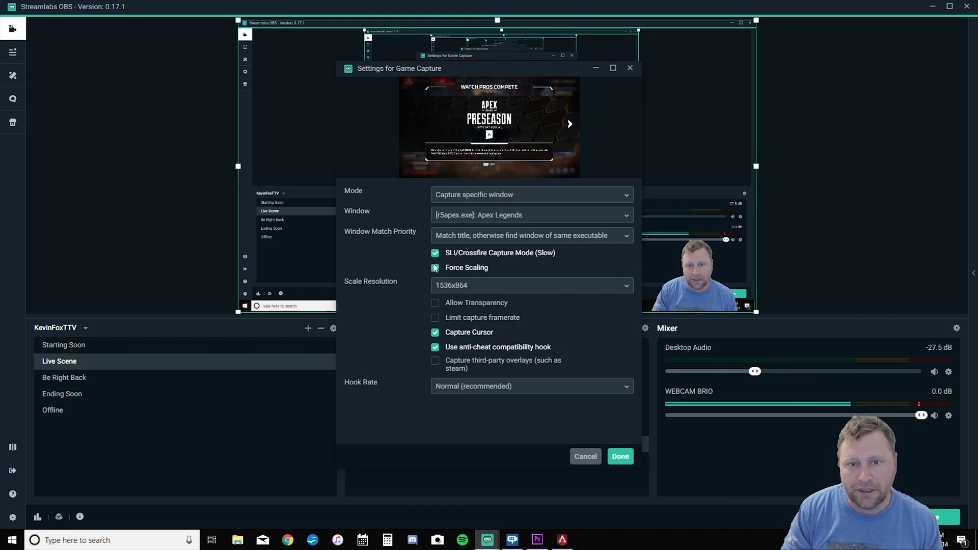
click(434, 267)
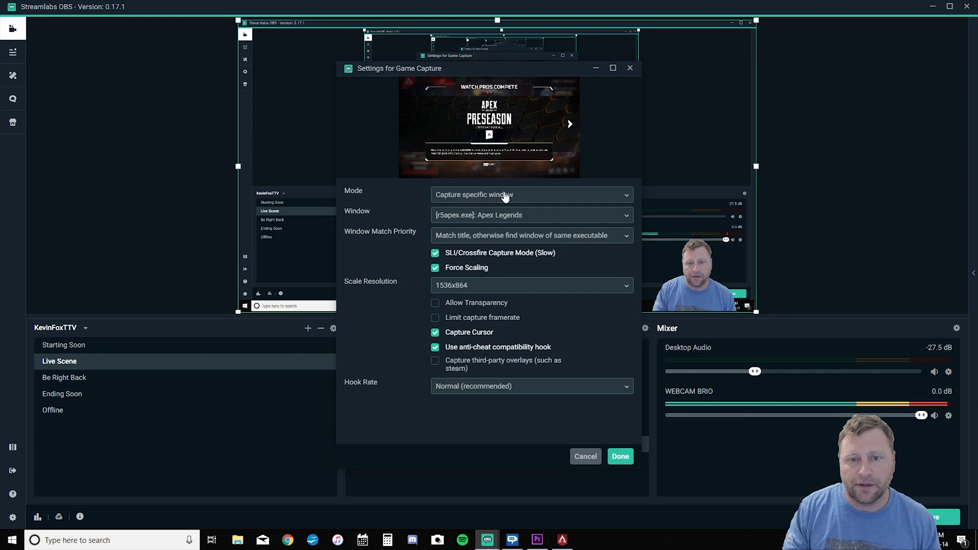
Step: Set Mode to Capture specific window, pick [r5apex.exe]: Apex Legends, then uncheck SLI/Crossfire and Force Scaling
click(628, 197)
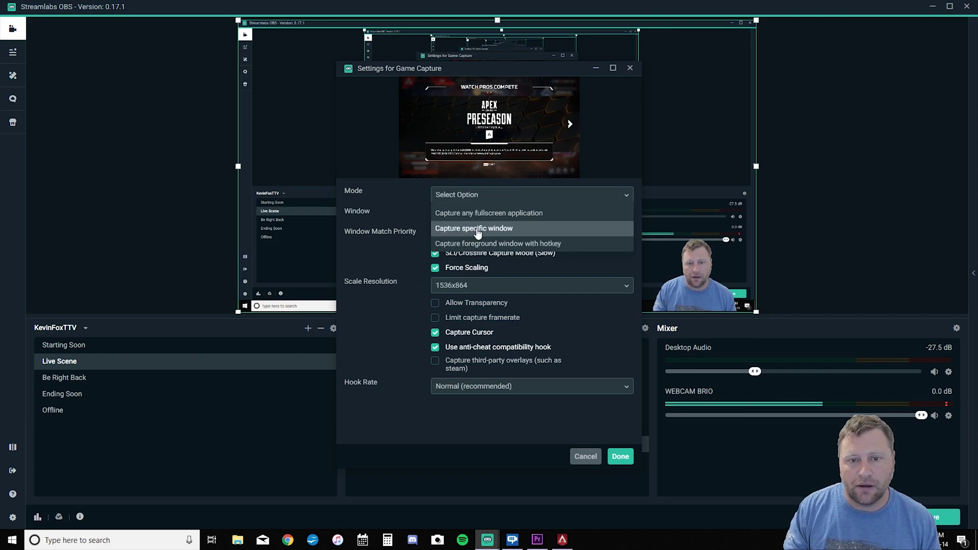
click(619, 201)
click(626, 216)
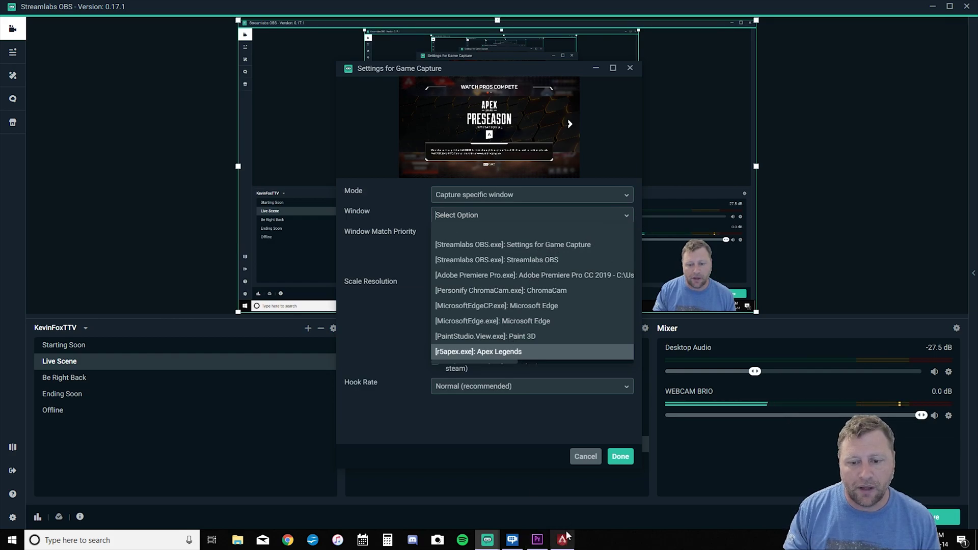
mouse_move(568, 542)
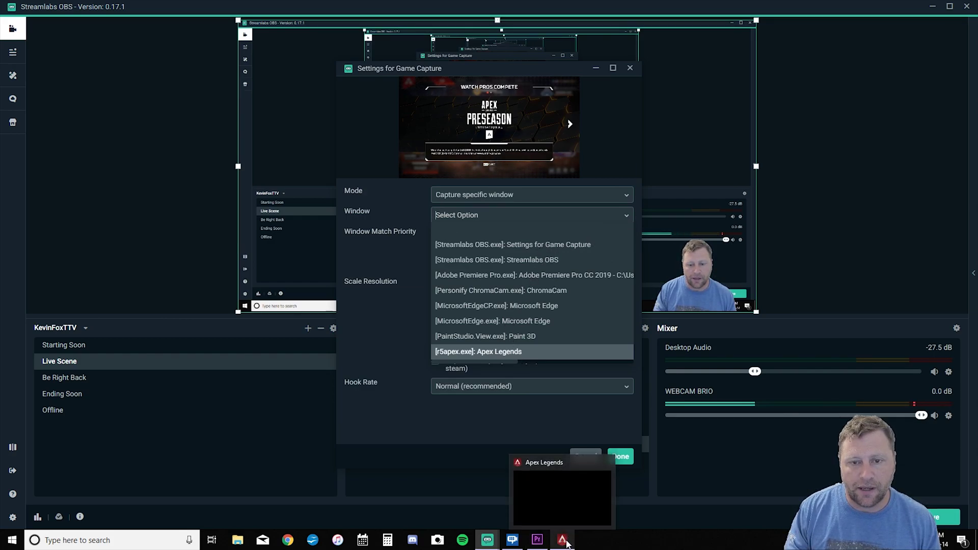
click(492, 353)
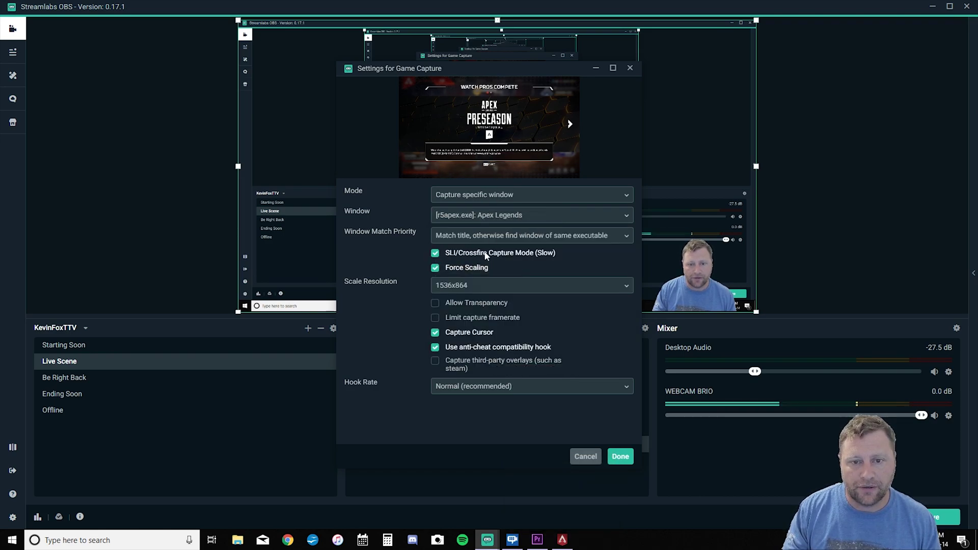
click(435, 253)
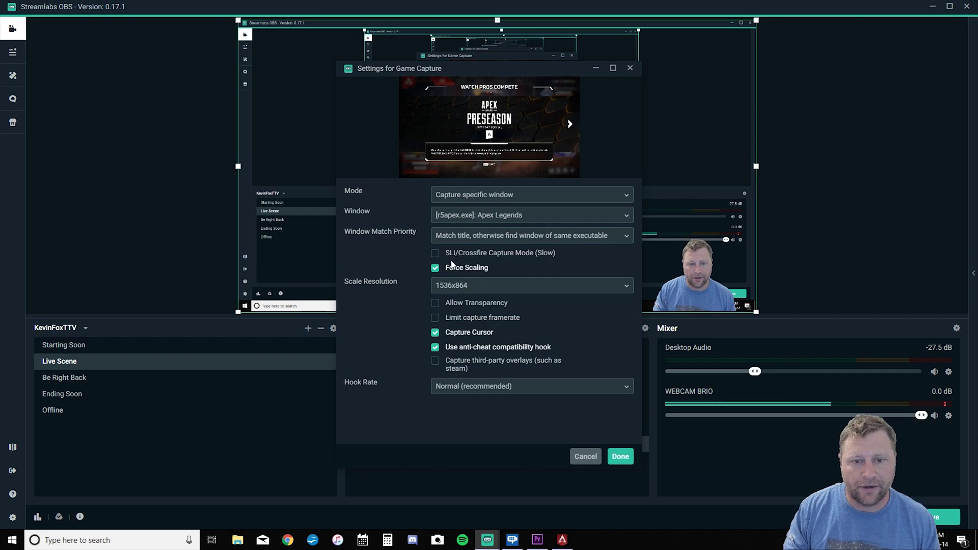
click(436, 268)
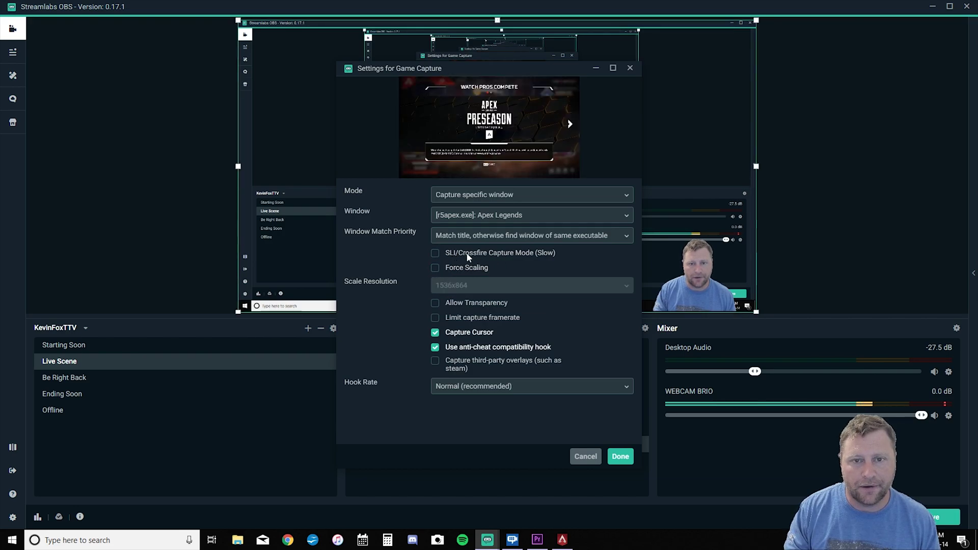
Step: Confirm the Game Capture settings with Done to return to the Live Scene
click(620, 457)
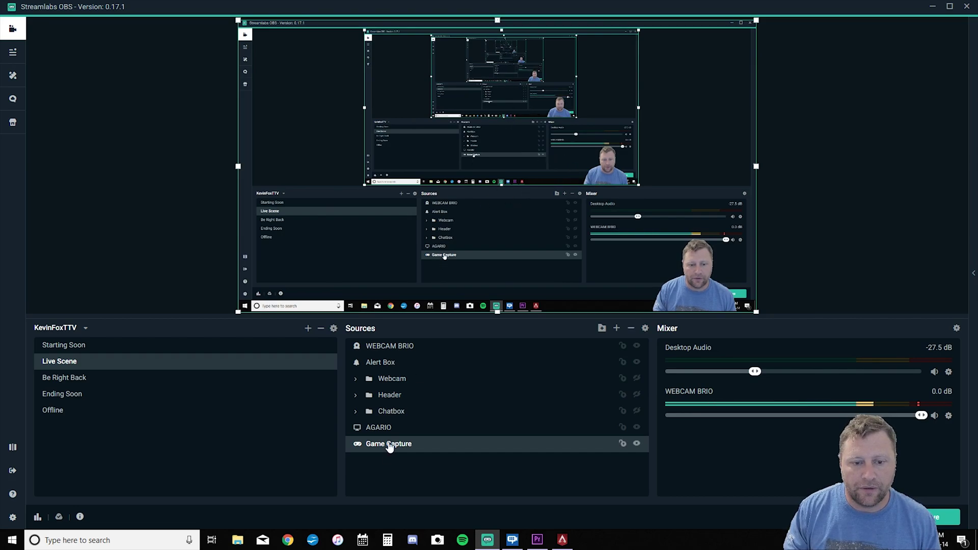